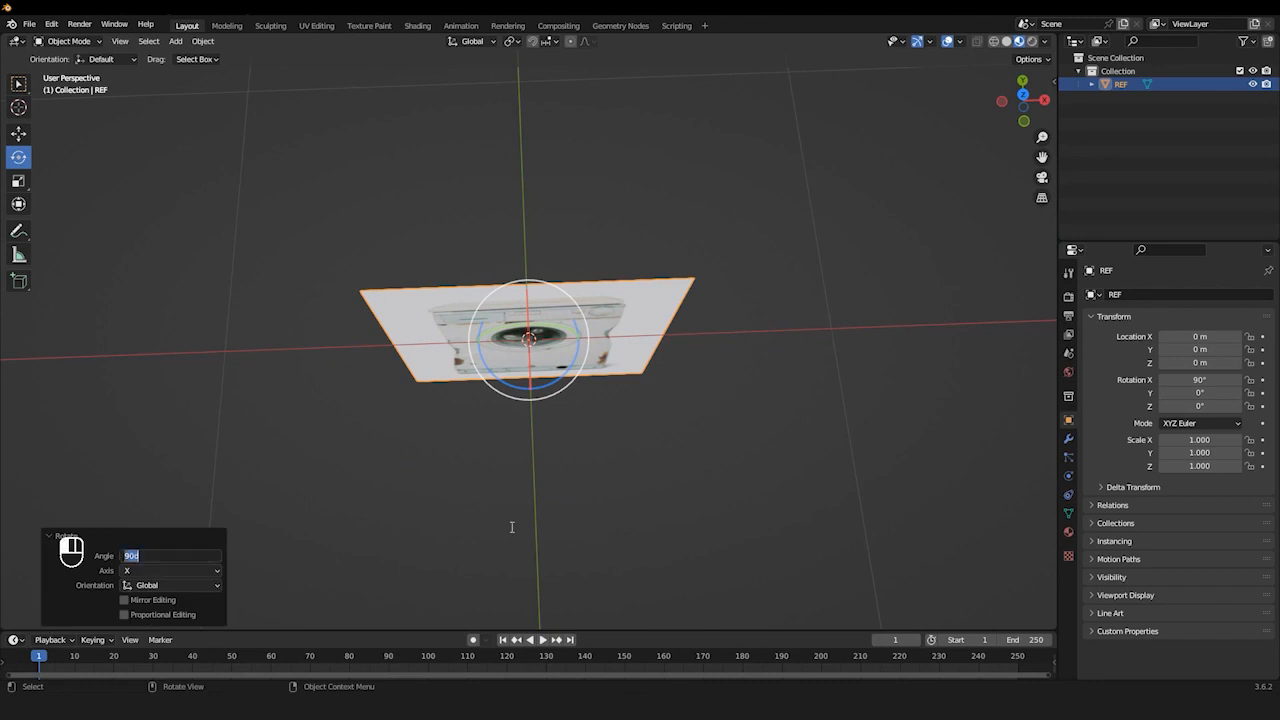
Move the washing machine reference plane up along Z until its lower edge rests at ground level in front view
click(22, 134)
drag(527, 285, 526, 78)
scroll(564, 211, down, 4)
key(KP_1)
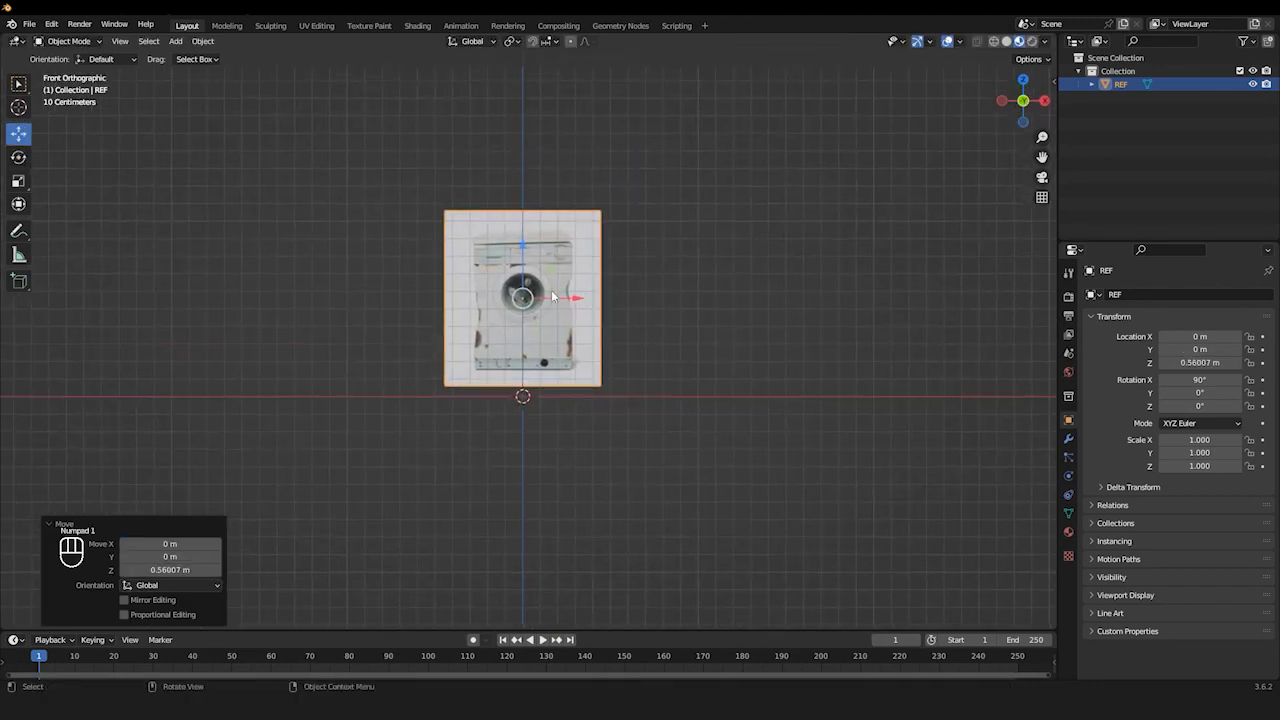
scroll(564, 211, up, 3)
drag(518, 216, 518, 237)
Set the reference plane material's blend mode to Opaque
click(1069, 532)
scroll(1210, 456, down, 10)
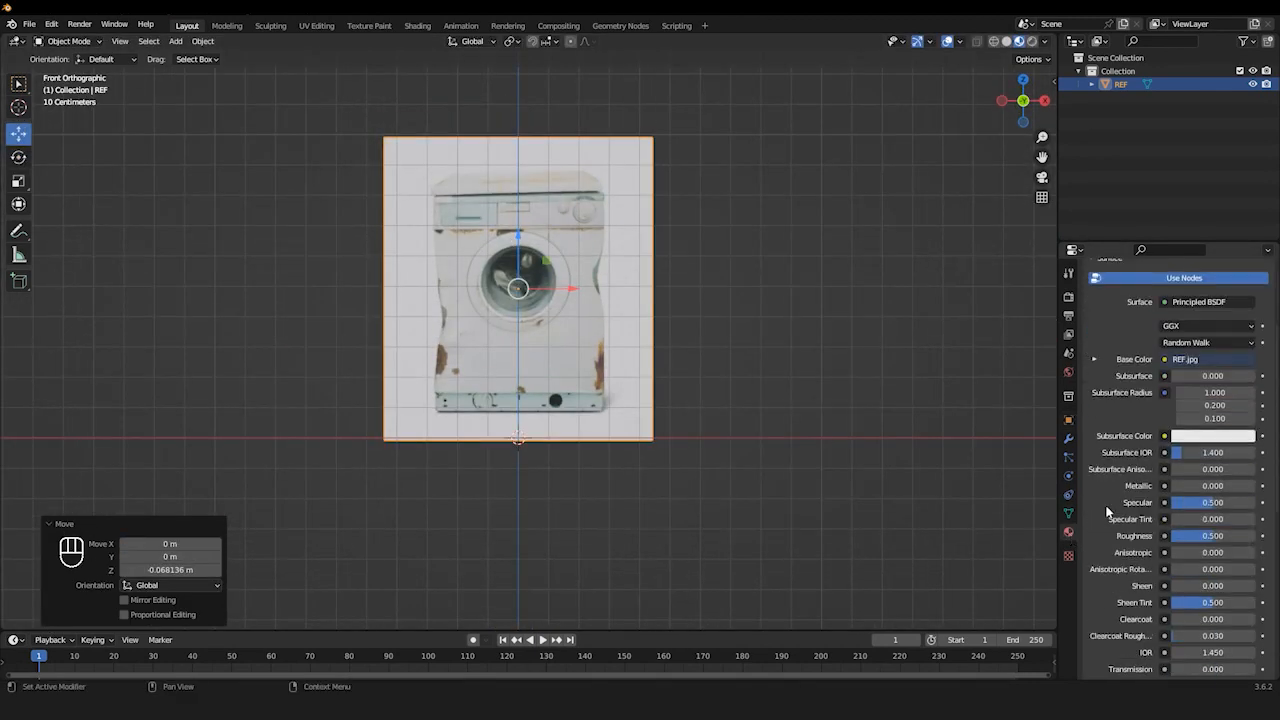
click(1200, 649)
click(1185, 591)
click(1183, 649)
click(1190, 592)
click(1186, 650)
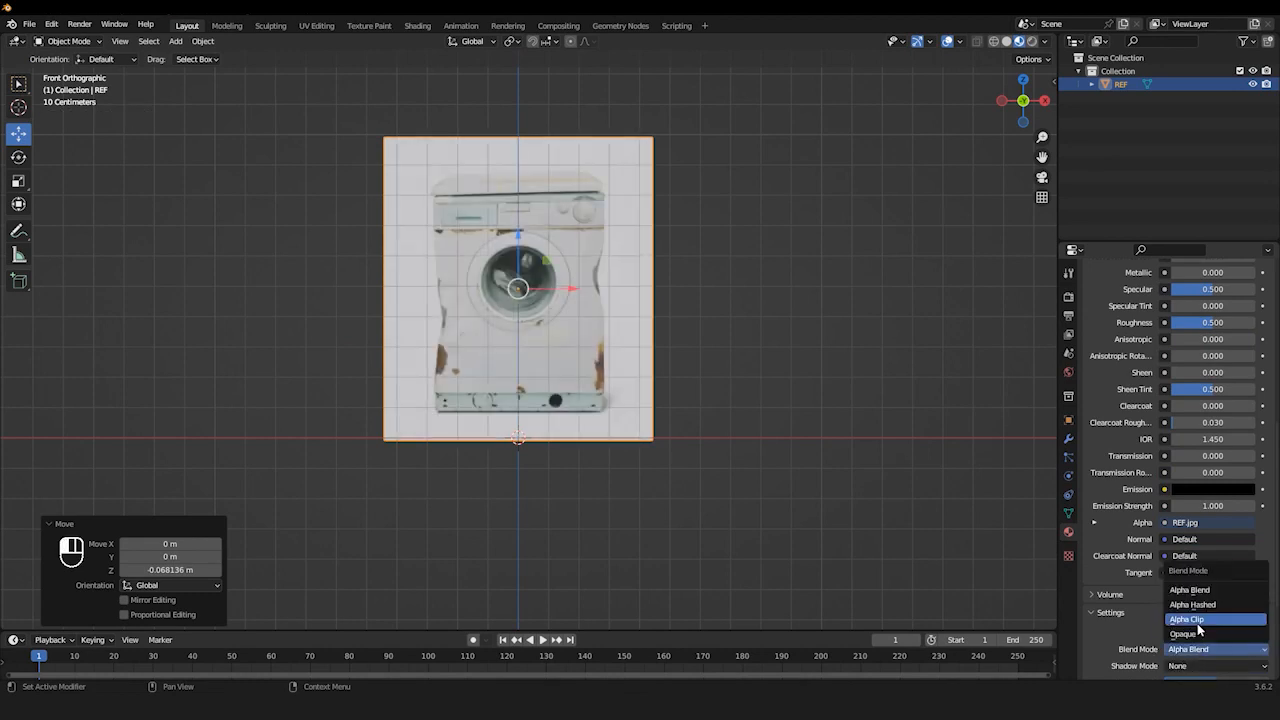
click(1195, 633)
Enter Edit Mode and start a knife cut along the front upper edge of the washing machine's lid, from its right to left corner
scroll(541, 324, up, 4)
shift+middle_drag(541, 324, 650, 431)
scroll(650, 431, down, 1)
key(Tab)
scroll(507, 412, down, 1)
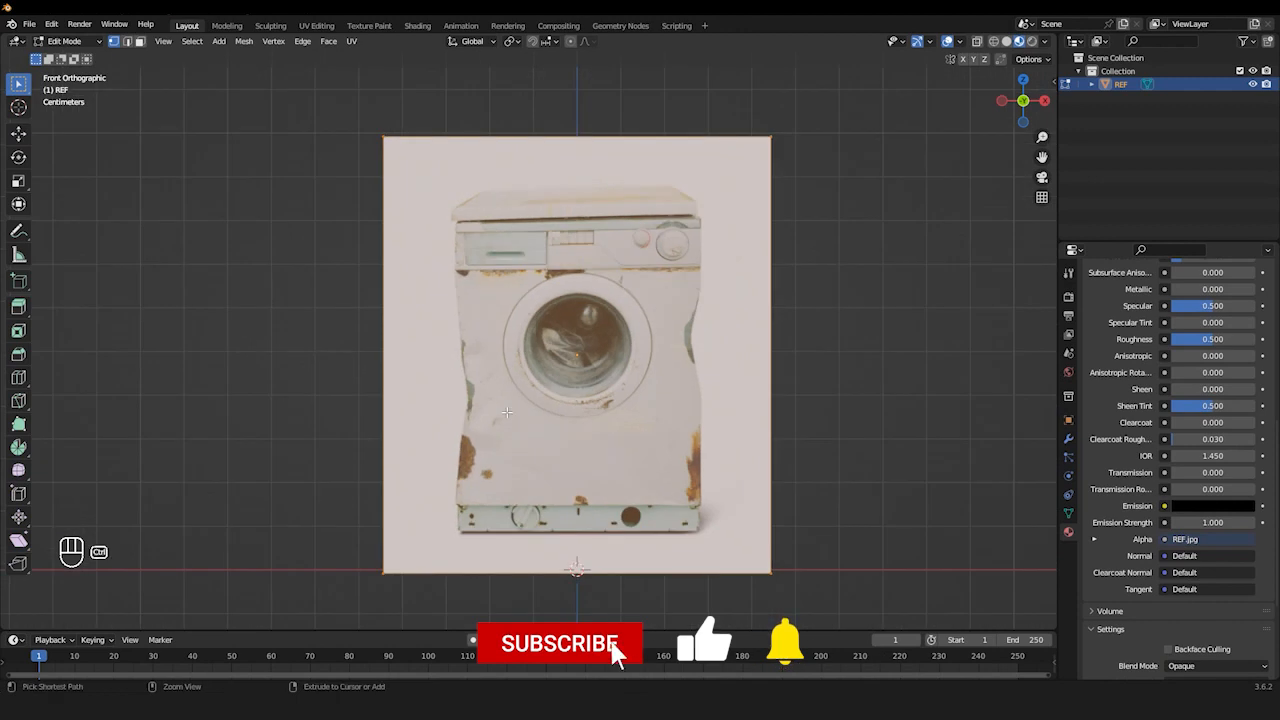
scroll(166, 249, down, 2)
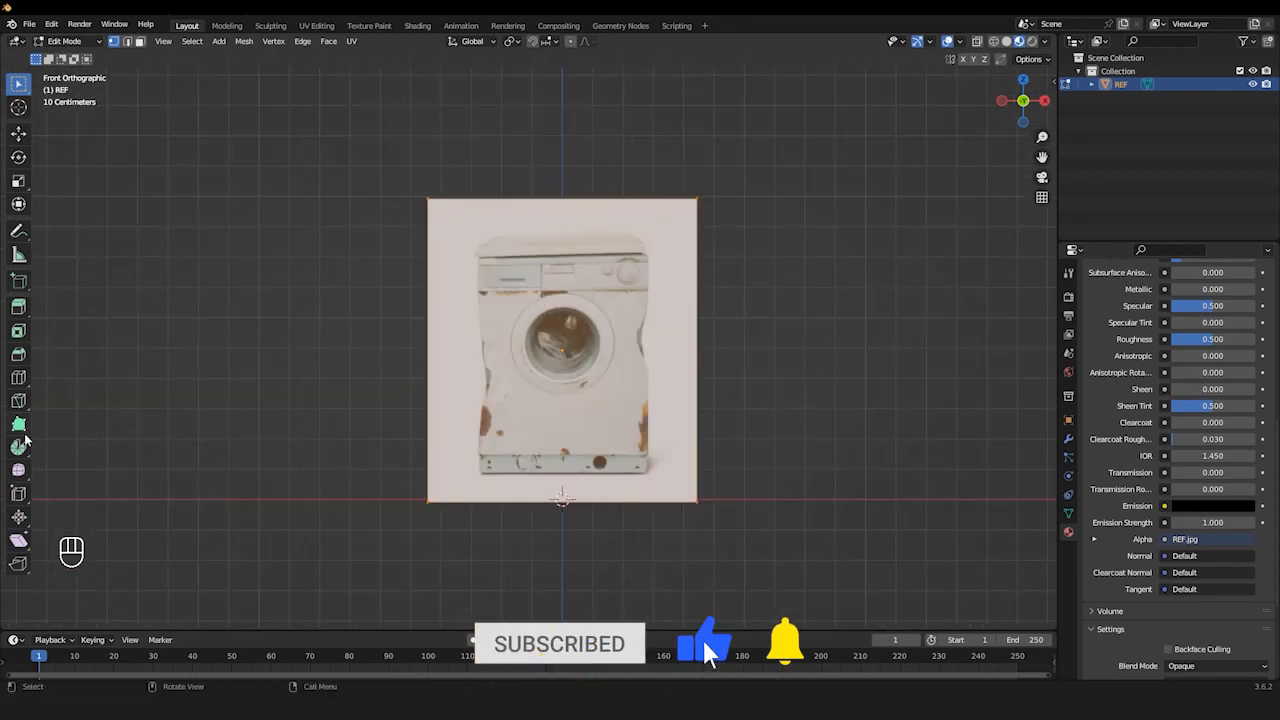
scroll(569, 189, up, 5)
shift+middle_drag(569, 189, 528, 384)
click(775, 282)
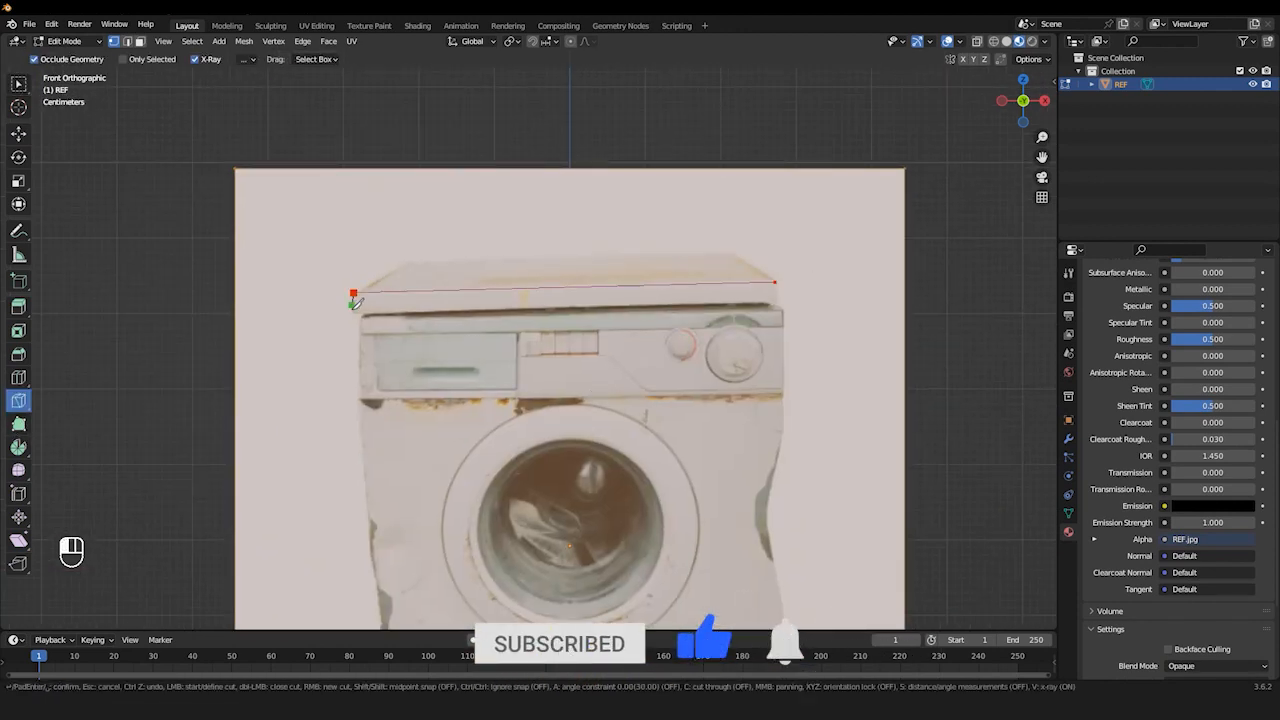
scroll(367, 310, up, 5)
click(458, 335)
Continue the knife cut down the washing machine's dented left side to the lower corner above the base strip
scroll(459, 334, down, 4)
shift+middle_drag(504, 530, 508, 420)
click(515, 500)
scroll(515, 500, up, 1)
shift+middle_drag(515, 500, 502, 258)
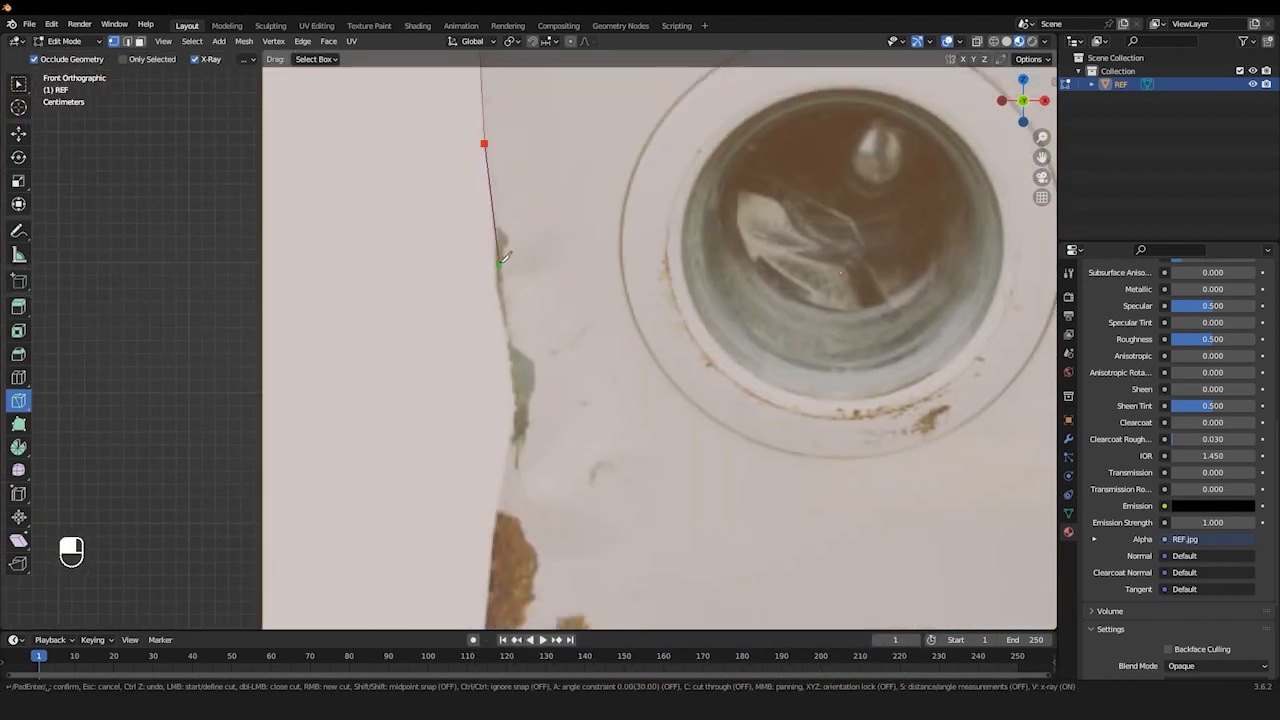
click(514, 384)
shift+middle_drag(514, 384, 535, 136)
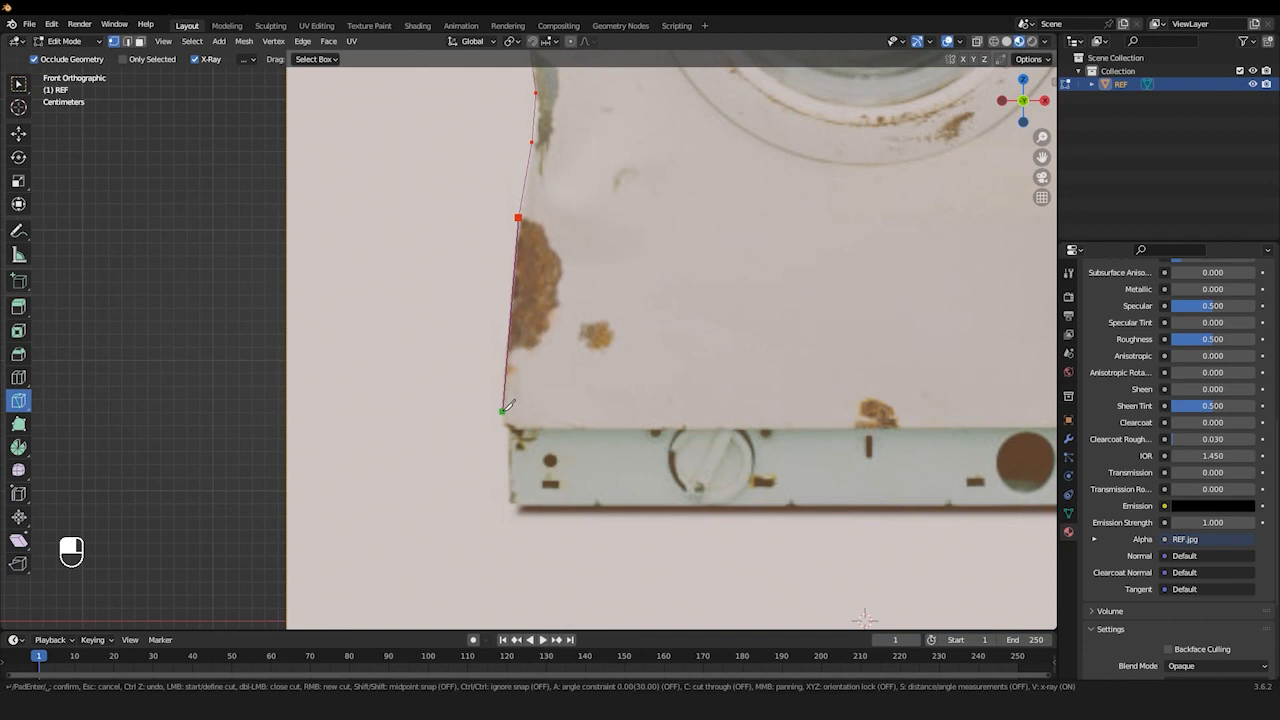
click(503, 409)
Continue the knife cut around the base strip and up the dented right side of the body
scroll(507, 405, up, 4)
shift+middle_drag(652, 497, 330, 390)
scroll(620, 395, up, 3)
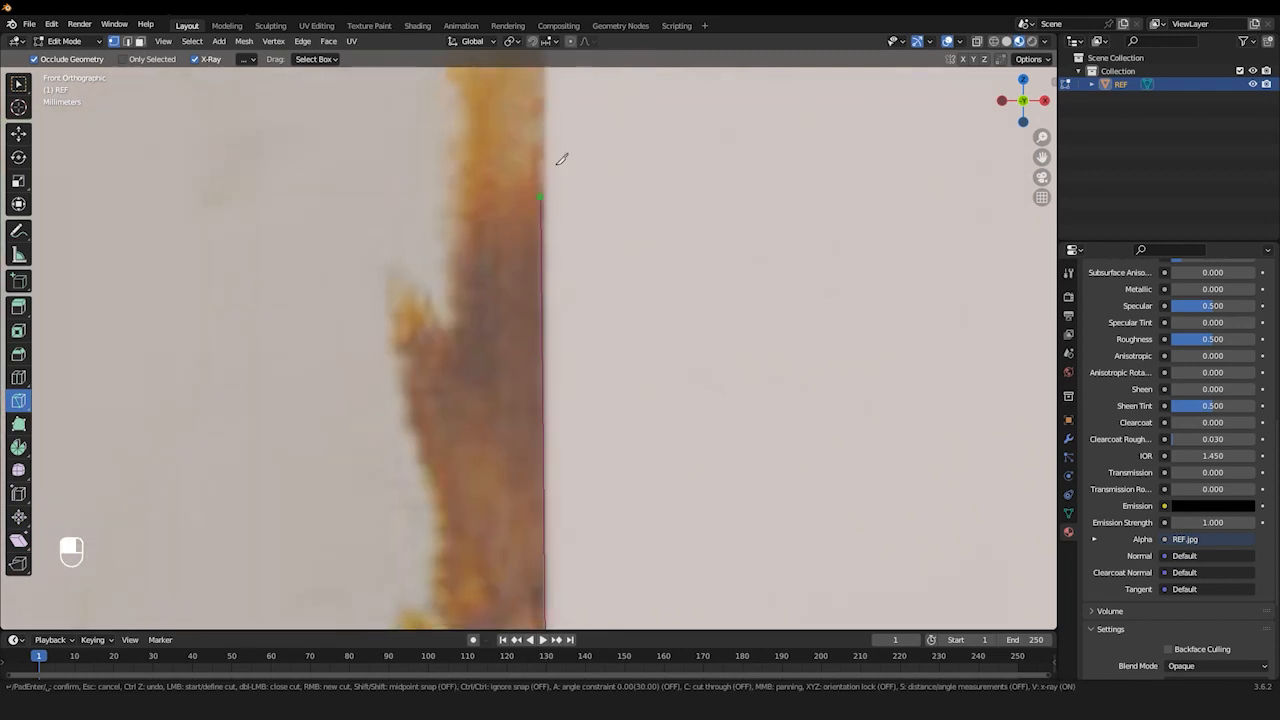
shift+middle_drag(518, 112, 648, 493)
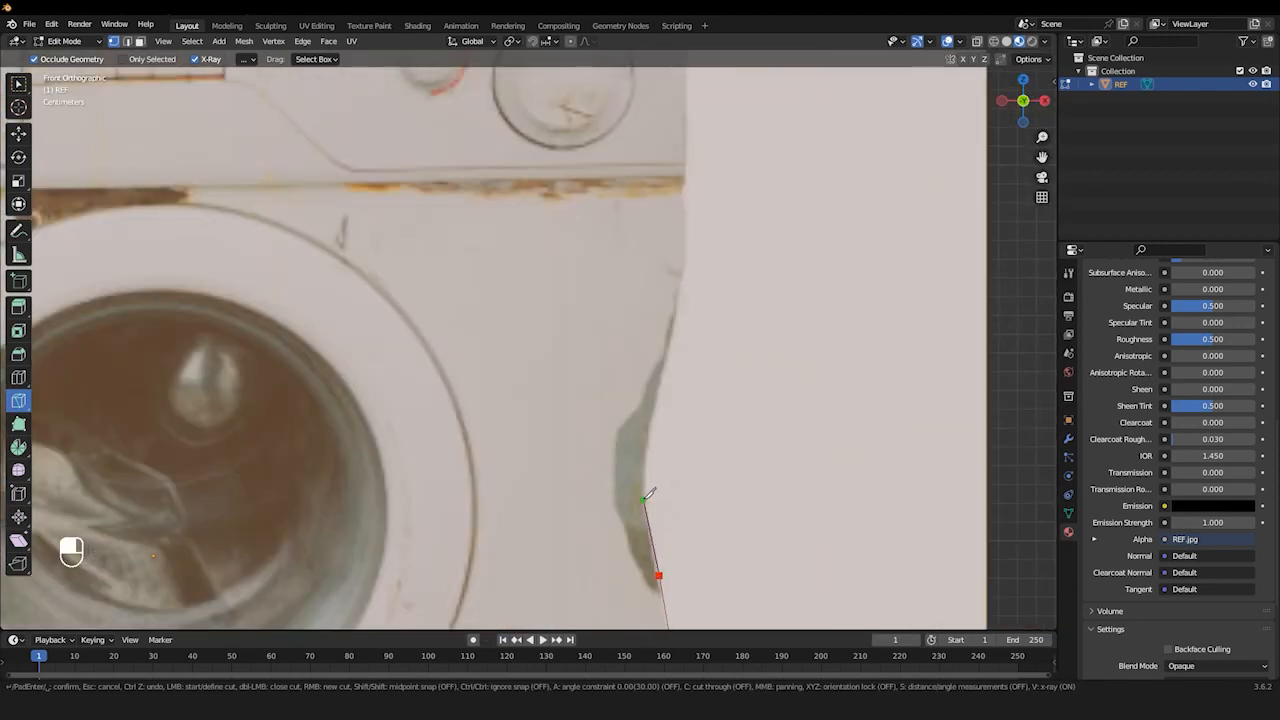
shift+middle_drag(688, 188, 767, 488)
Trace the upper right side and lid end, close the outline at its starting point and apply the cut
scroll(767, 488, up, 3)
click(762, 109)
shift+middle_drag(763, 99, 796, 400)
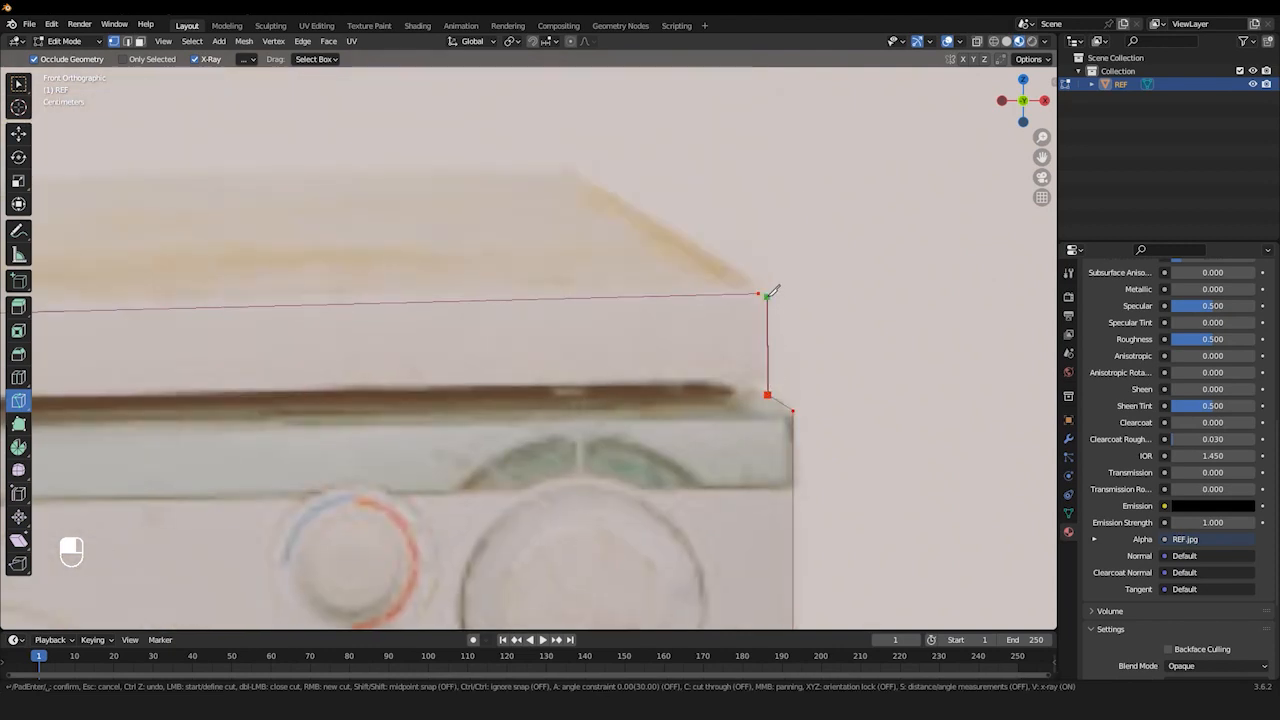
middle_drag(758, 293, 531, 294)
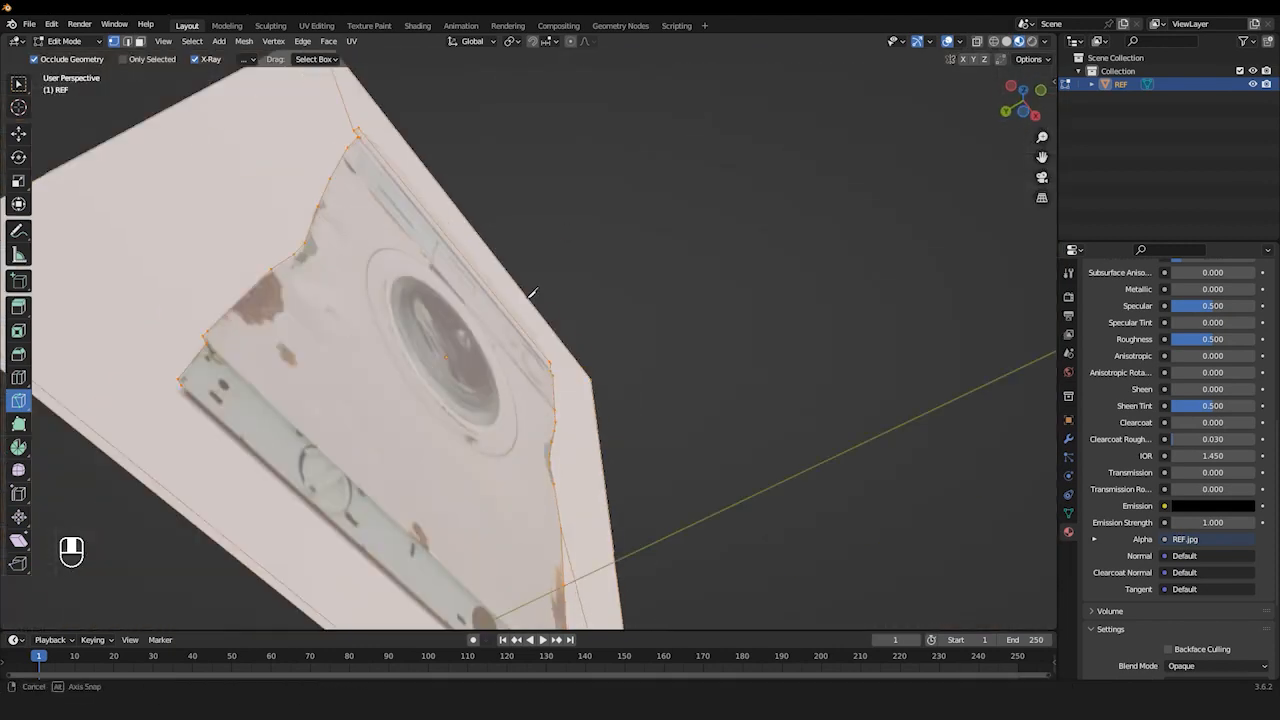
key(KP_1)
scroll(531, 294, down, 2)
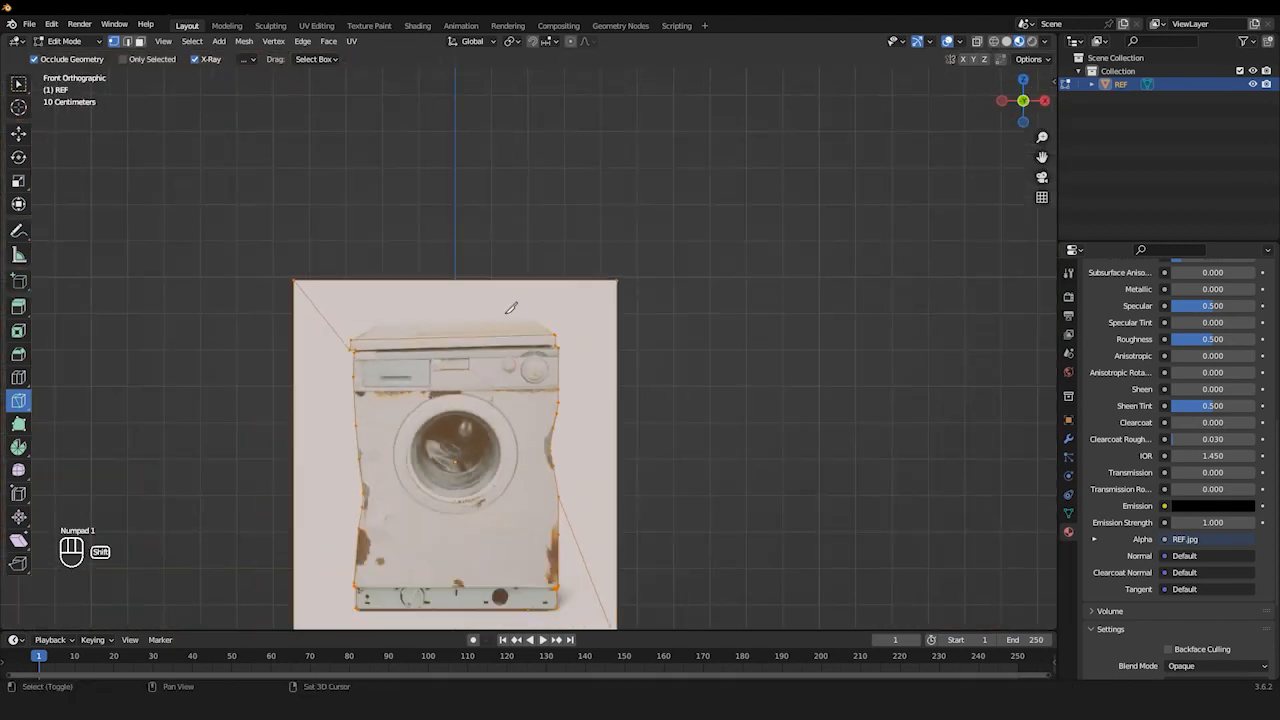
Delete the background faces surrounding the washing machine outline
shift+middle_drag(388, 249, 423, 146)
click(18, 134)
key(3)
click(429, 202)
key(Delete)
click(425, 227)
click(354, 246)
key(Delete)
click(354, 244)
scroll(354, 246, up, 3)
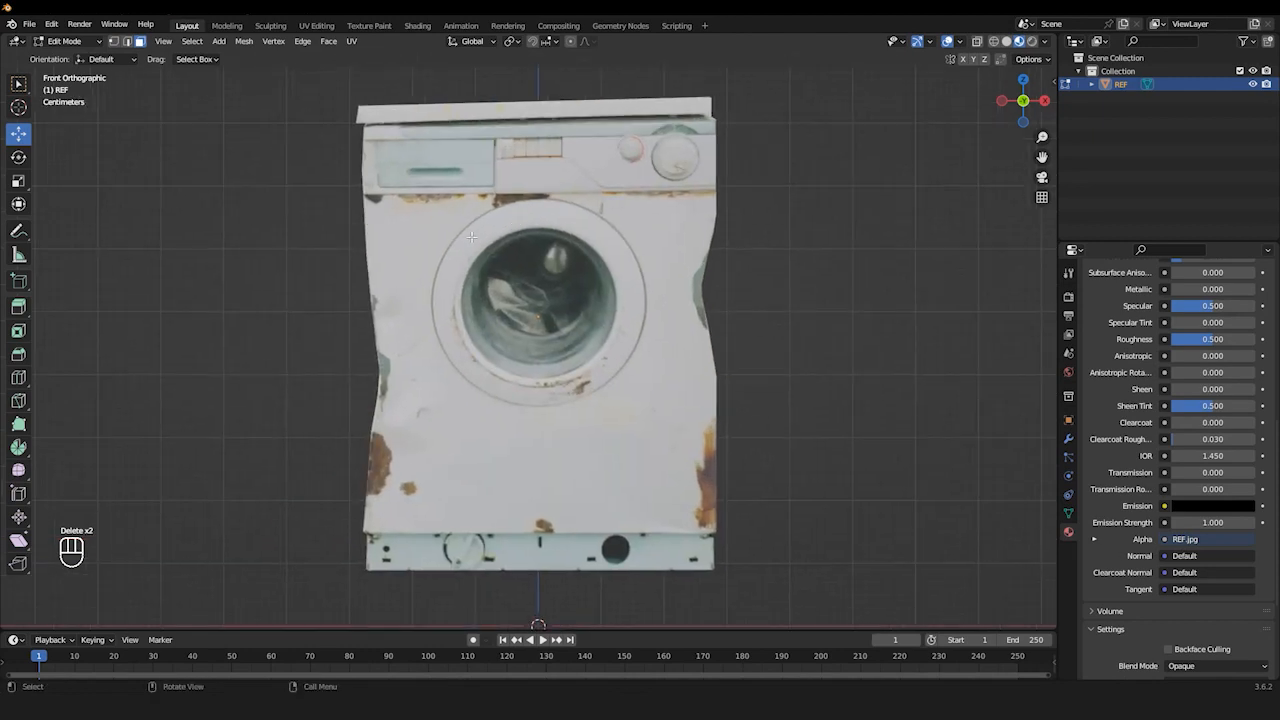
Extrude the washing machine's outer edge loop backward and adjust its depth in side view to form the body
key(1)
key(2)
middle_drag(737, 254, 540, 265)
alt+click(594, 243)
key(e)
click(817, 371)
key(KP_3)
drag(838, 348, 812, 347)
middle_drag(652, 163, 1020, 343)
Cut a knife line across the front along the seam between the lid and the control panel
key(KP_1)
click(14, 400)
shift+middle_drag(606, 155, 625, 350)
scroll(625, 350, up, 5)
key(1)
click(147, 261)
scroll(814, 286, up, 3)
shift+middle_drag(1005, 243, 637, 385)
click(1023, 316)
key(Return)
Cut a knife line across the front along the seam between the main panel and the base strip
middle_drag(1023, 309, 560, 250)
key(KP_1)
scroll(560, 250, down, 5)
shift+middle_drag(560, 200, 477, 52)
scroll(389, 306, up, 5)
click(200, 280)
shift+middle_drag(900, 290, 666, 280)
click(688, 269)
key(Return)
scroll(397, 274, down, 4)
scroll(672, 300, up, 4)
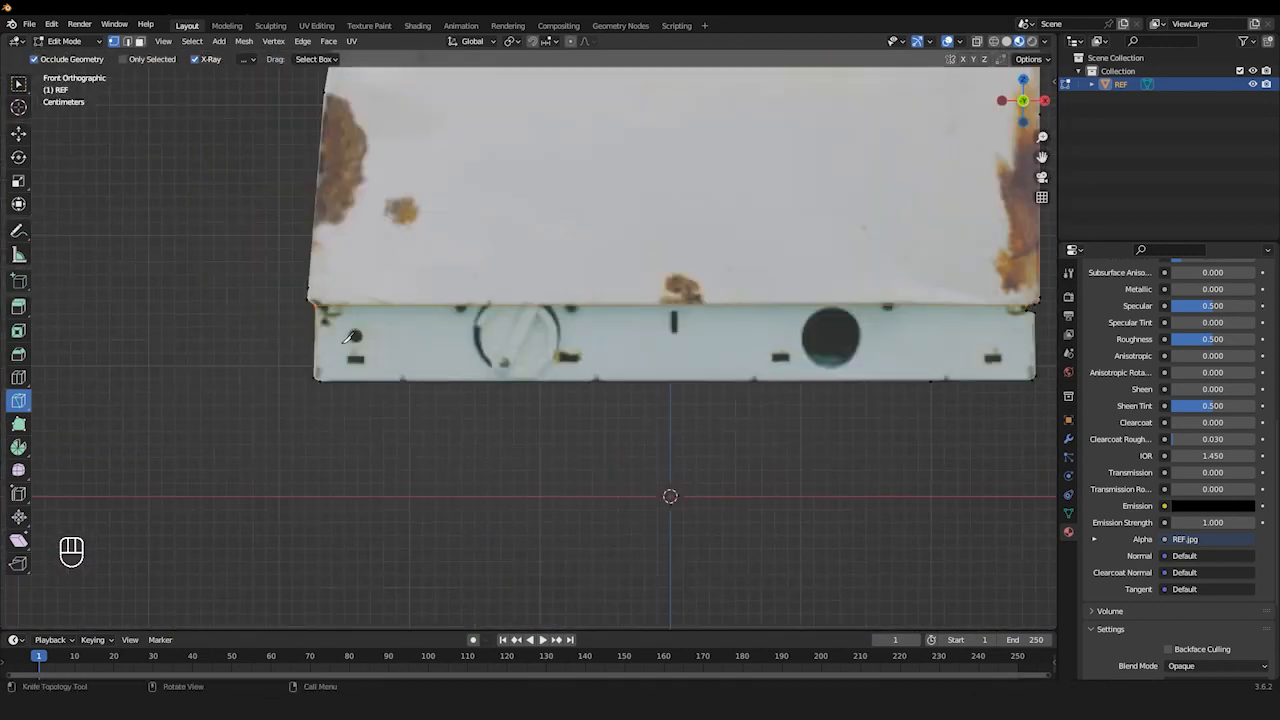
Cut the outline of the large dark round hole in the base strip with the Knife tool
shift+middle_drag(689, 349, 455, 349)
scroll(723, 306, down, 1)
scroll(727, 300, up, 3)
click(535, 420)
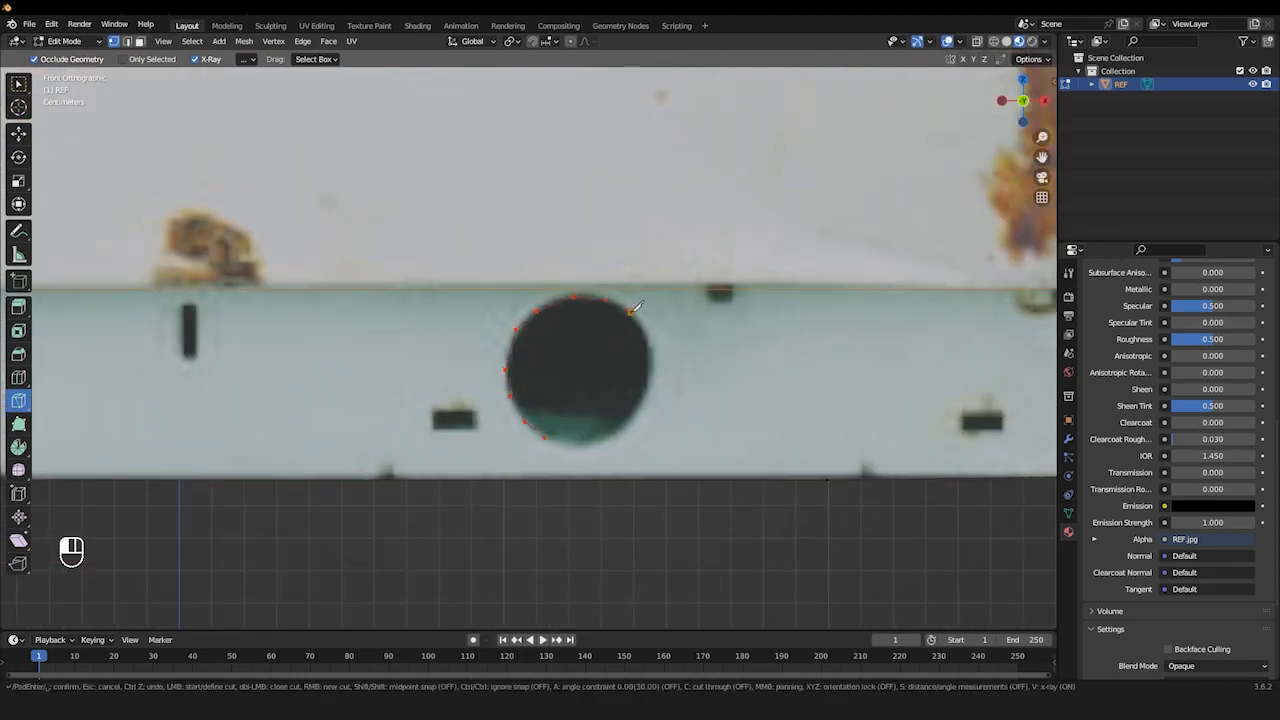
click(544, 437)
key(Return)
Cut the outline of the round filter cap in the left half of the base strip
shift+middle_drag(240, 330, 616, 269)
click(650, 297)
click(669, 323)
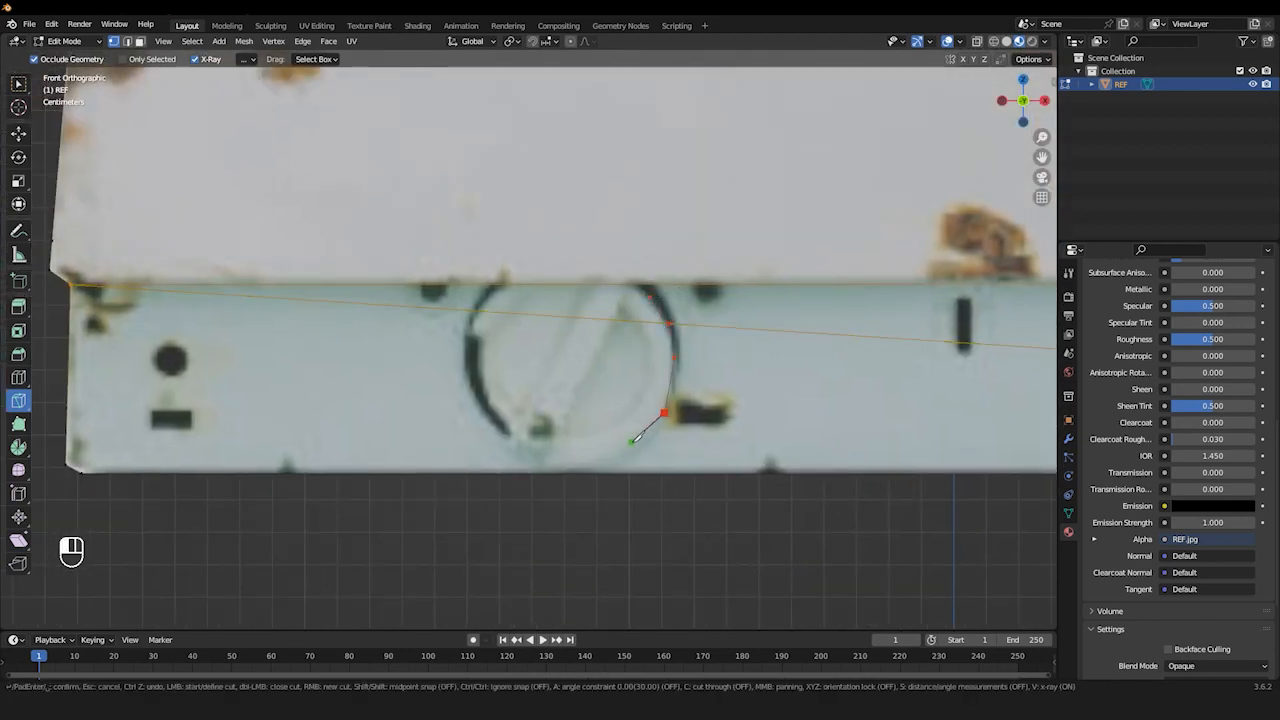
double_click(508, 283)
key(Return)
Cut the two diagonal edges of the grip bar across the round filter cap
scroll(556, 252, up, 2)
click(486, 529)
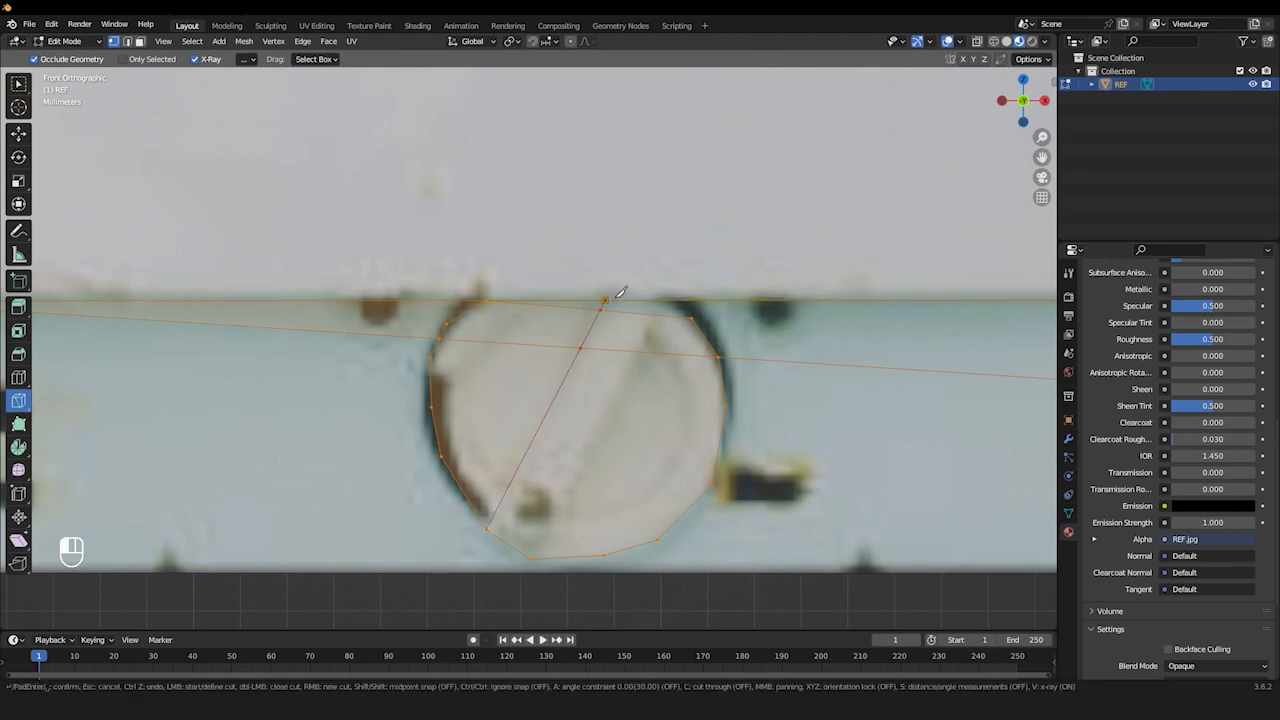
key(Return)
scroll(527, 553, up, 2)
click(668, 350)
shift+middle_drag(714, 300, 908, 345)
key(Return)
Cut the outline of the small round hole near the left end of the base strip
scroll(683, 331, down, 4)
scroll(212, 407, up, 1)
shift+middle_drag(215, 403, 614, 390)
scroll(614, 390, up, 1)
click(603, 397)
click(586, 387)
click(585, 373)
click(596, 357)
key(Return)
Cut the outline of the rectangular slot below the small round hole in the base strip
scroll(608, 420, up, 2)
shift+middle_drag(608, 500, 533, 400)
click(527, 406)
click(527, 450)
click(628, 404)
click(527, 406)
key(Return)
Cut the outline of the rectangular slot directly right of the filter cap
scroll(530, 405, down, 3)
scroll(480, 350, up, 1)
shift+middle_drag(480, 350, 622, 404)
click(555, 435)
click(555, 436)
key(Return)
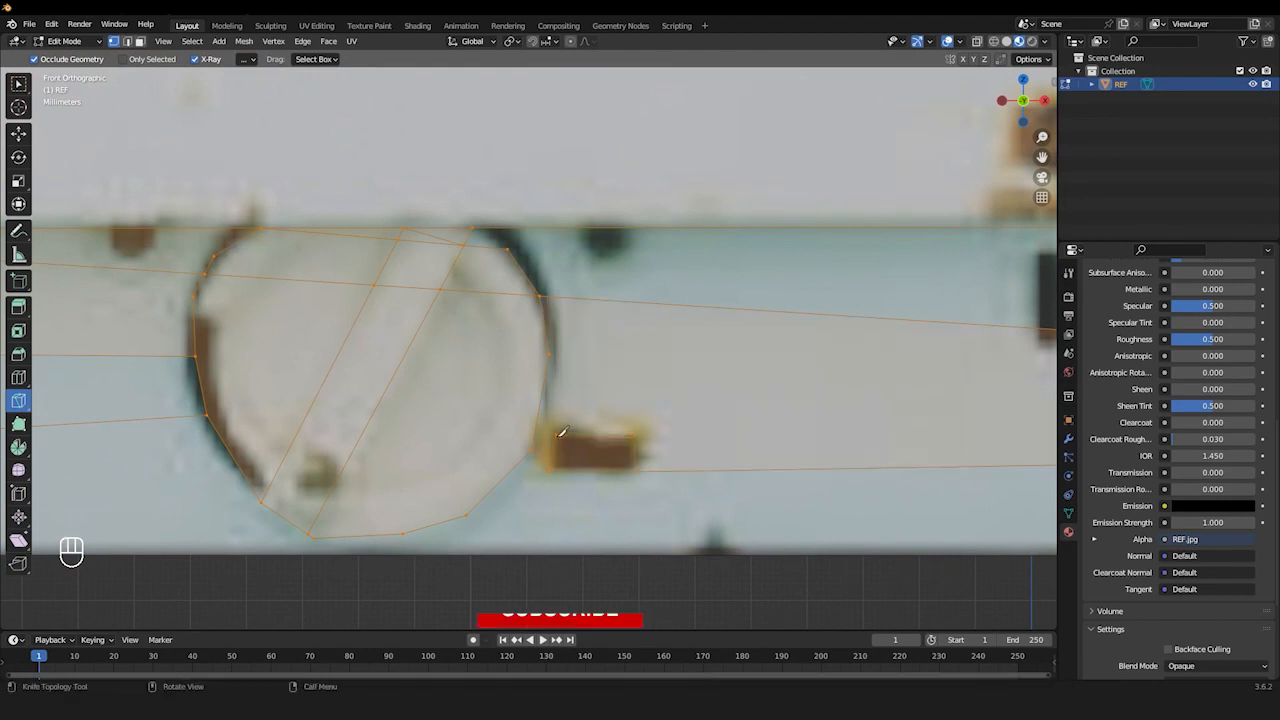
Cut a rectangle around the narrow vertical slot near the middle of the base strip
shift+middle_drag(1040, 245, 641, 316)
click(636, 325)
click(663, 326)
click(663, 428)
click(639, 428)
click(637, 325)
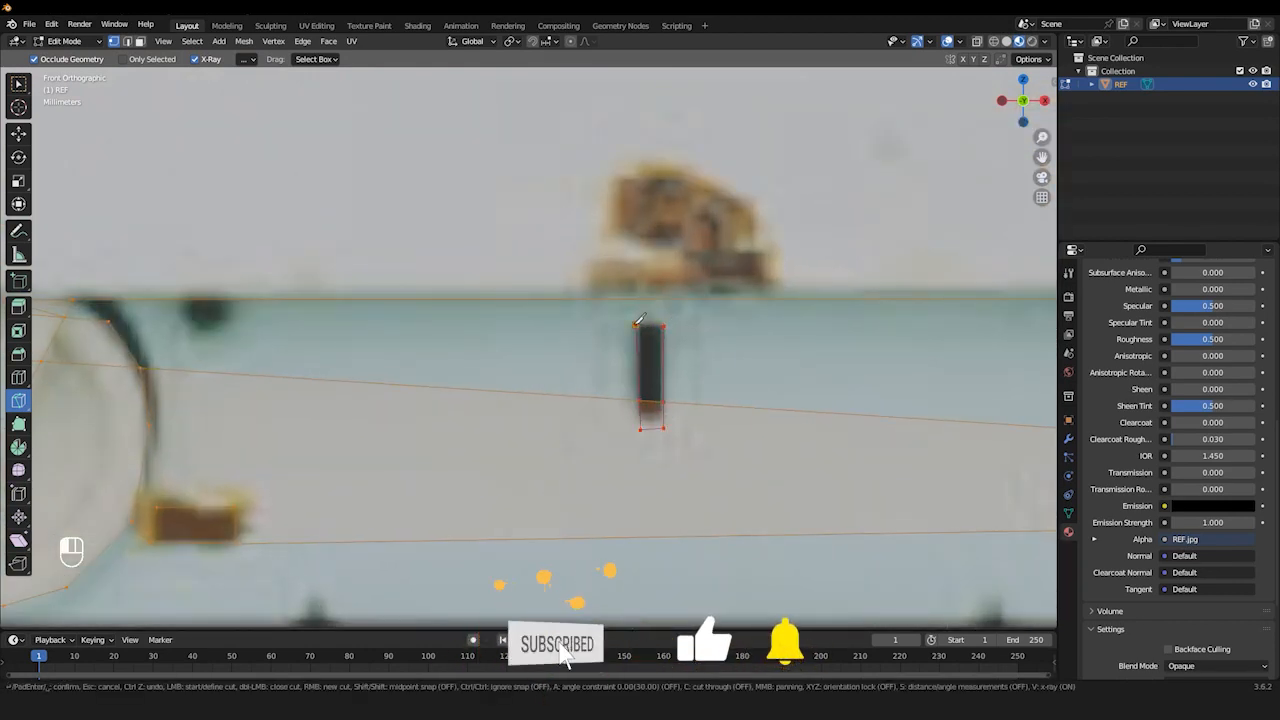
key(Return)
Cut a rectangle around the horizontal slot just left of the large round hole
scroll(640, 330, down, 3)
shift+middle_drag(945, 424, 646, 383)
scroll(646, 383, up, 4)
click(565, 453)
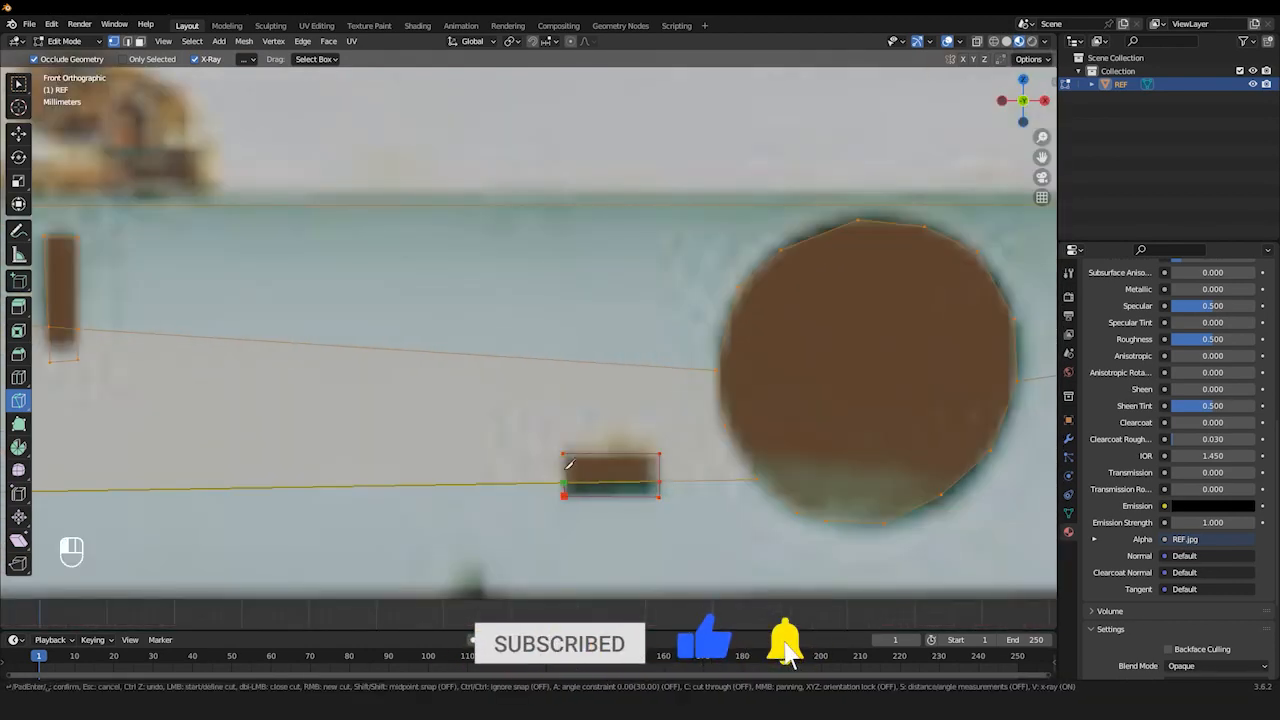
click(563, 453)
key(Return)
Cut a rectangle around the horizontal slot near the right end of the base strip
scroll(600, 445, down, 6)
shift+middle_drag(1000, 370, 717, 360)
scroll(806, 340, up, 6)
shift+middle_drag(806, 340, 566, 250)
click(562, 336)
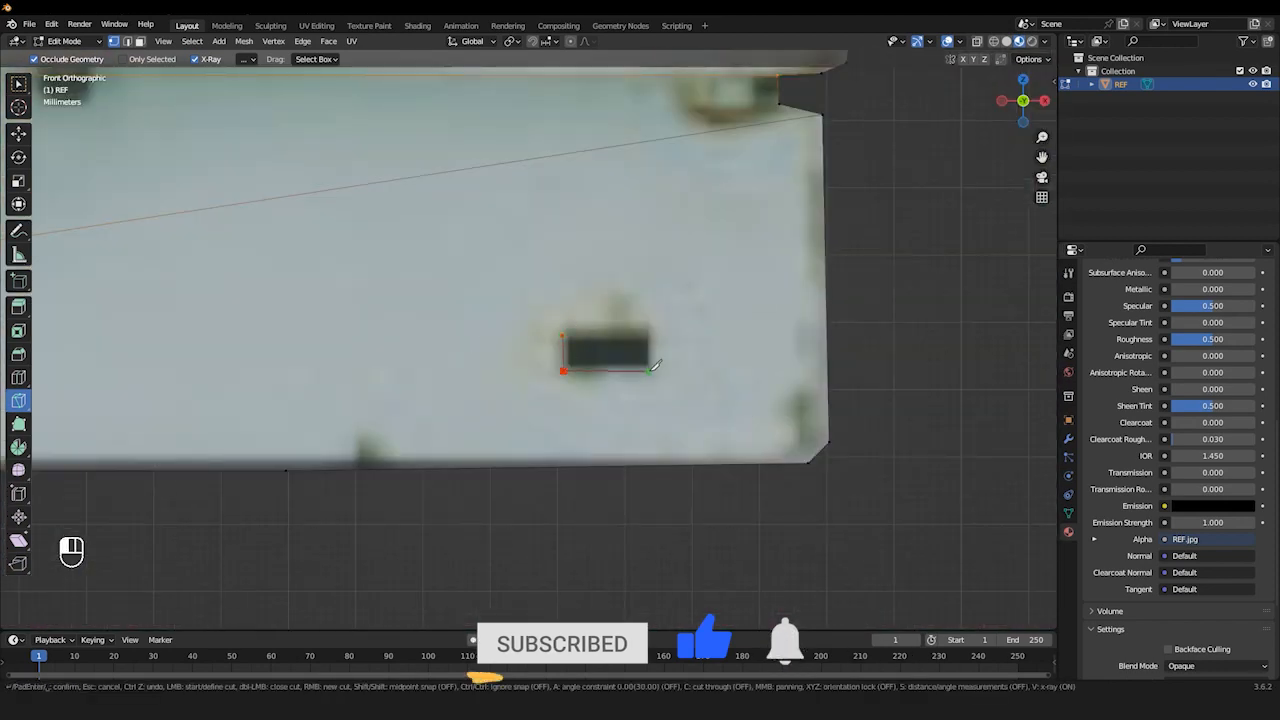
click(649, 371)
click(649, 335)
click(563, 336)
key(Return)
Cut the outline of the small dark notch on the upper seam right of the large round hole
scroll(586, 350, down, 4)
shift+middle_drag(720, 366, 975, 498)
scroll(714, 374, up, 6)
click(700, 356)
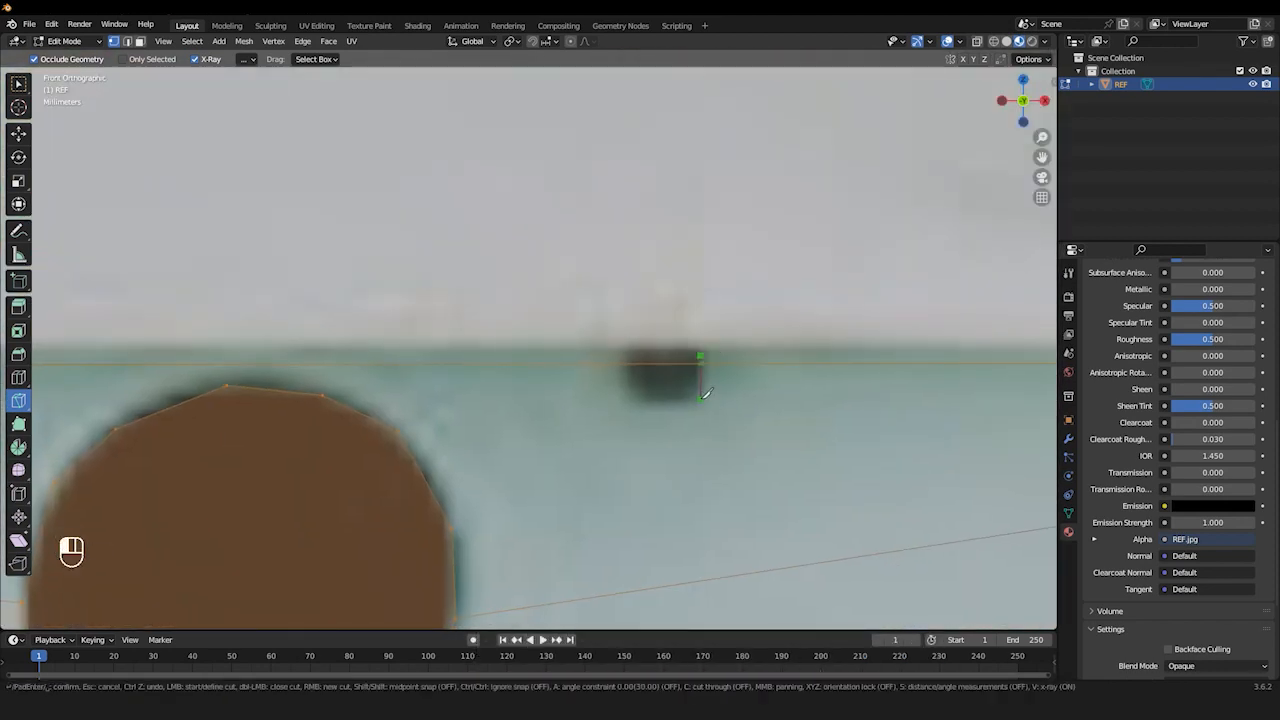
click(700, 349)
key(Return)
Cut the outline of the small dark notch on the upper seam just right of the round cap
scroll(704, 350, down, 4)
shift+middle_drag(803, 403, 840, 377)
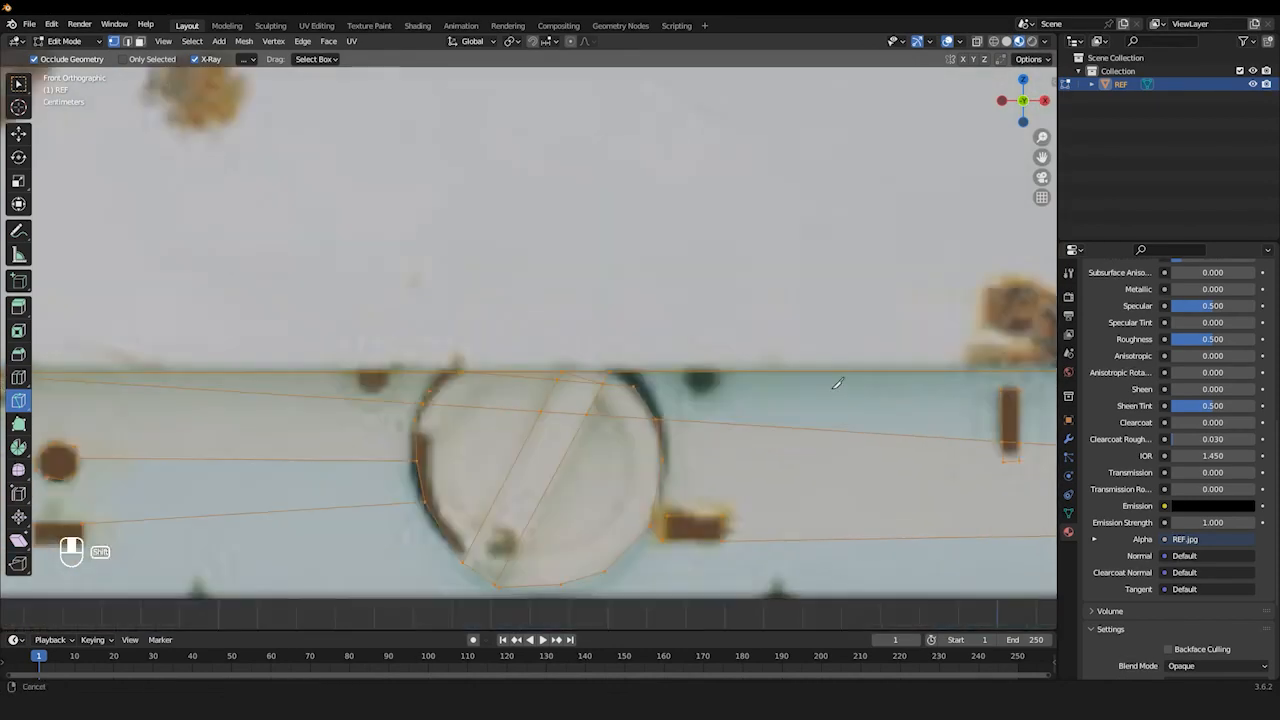
scroll(700, 380, up, 4)
click(700, 338)
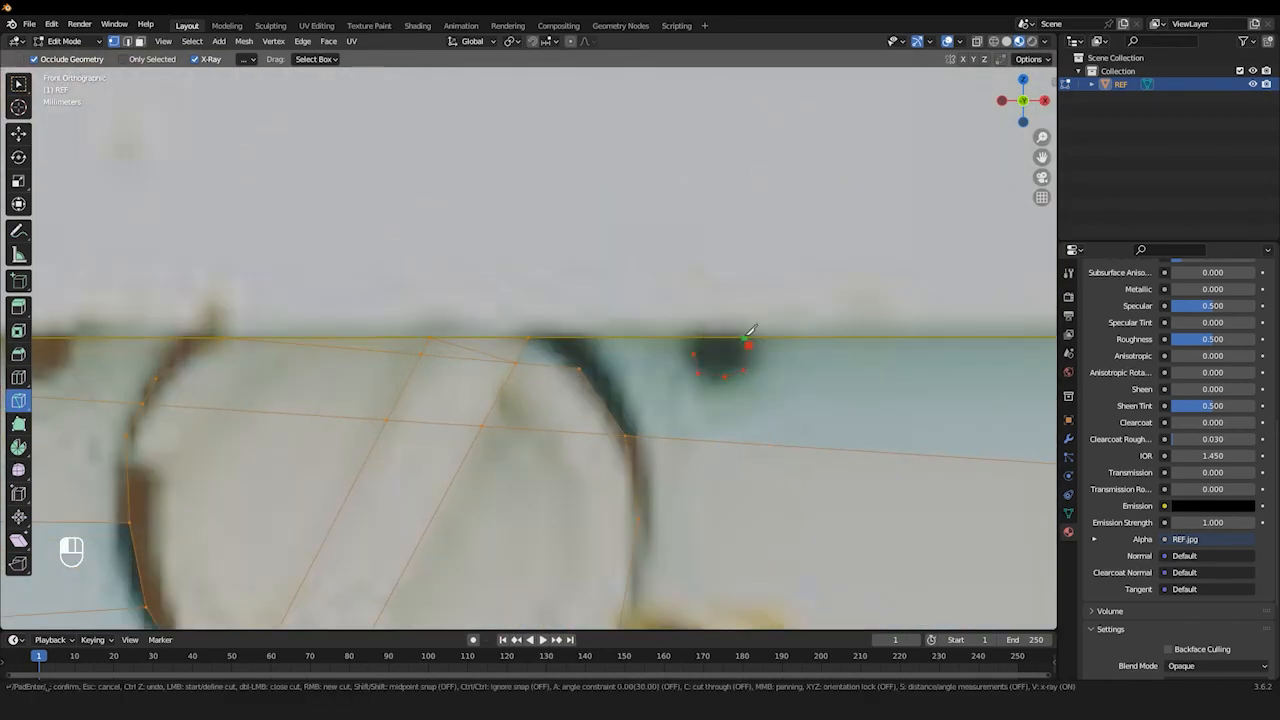
click(698, 338)
key(Return)
Cut the outline of the small dark notch on the upper seam just left of the round cap
shift+middle_drag(506, 363, 1037, 367)
click(542, 341)
click(540, 366)
click(548, 377)
click(573, 389)
click(601, 376)
click(542, 350)
key(Return)
Cut the outline of the tiny dark hole near the upper left corner of the base strip
scroll(545, 355, down, 4)
shift+middle_drag(350, 390, 632, 502)
scroll(705, 395, up, 4)
click(699, 394)
click(717, 386)
key(Return)
scroll(726, 383, down, 16)
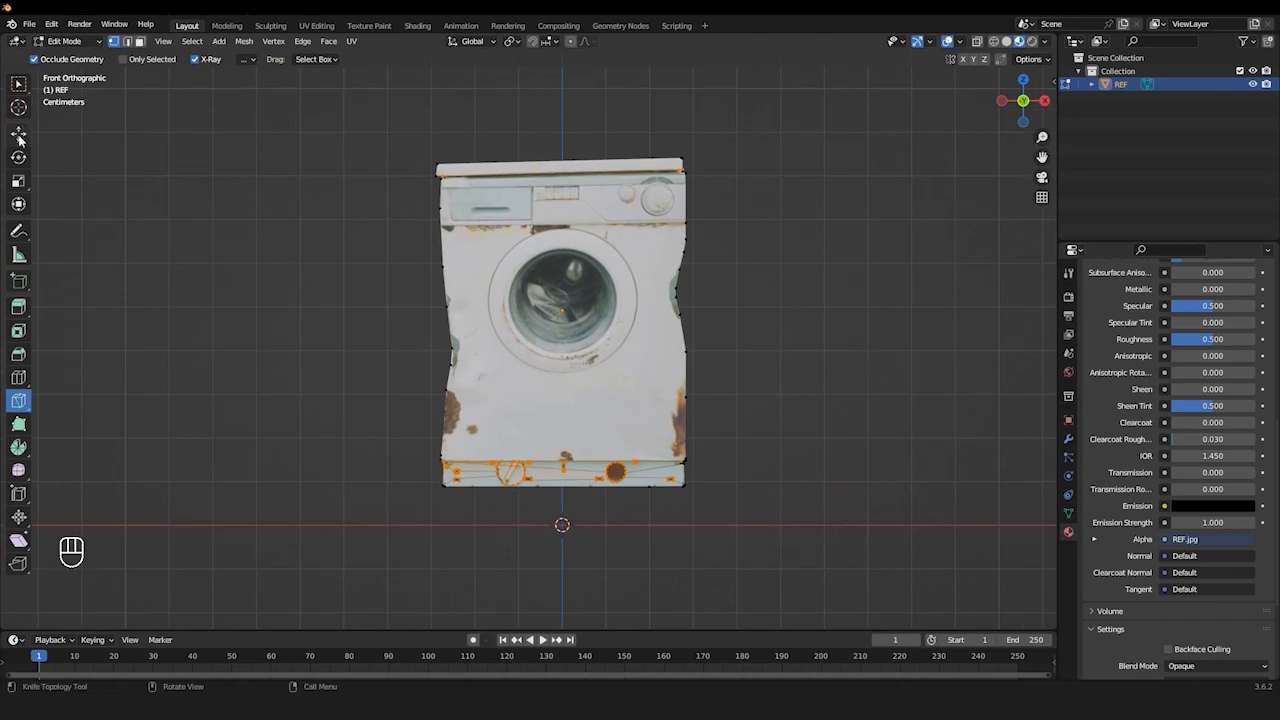
Extrude the faces of the large round hole in the base strip inward
scroll(40, 136, up, 2)
click(19, 133)
key(3)
key(alt+a)
shift+middle_drag(441, 371, 452, 197)
scroll(606, 346, up, 7)
shift+middle_drag(609, 346, 577, 303)
click(776, 342)
shift+click(691, 374)
middle_drag(823, 336, 470, 420)
key(e)
click(369, 531)
Extrude the small slots, holes and seam notches along the base strip inward by about 0.023 m
middle_drag(369, 531, 691, 399)
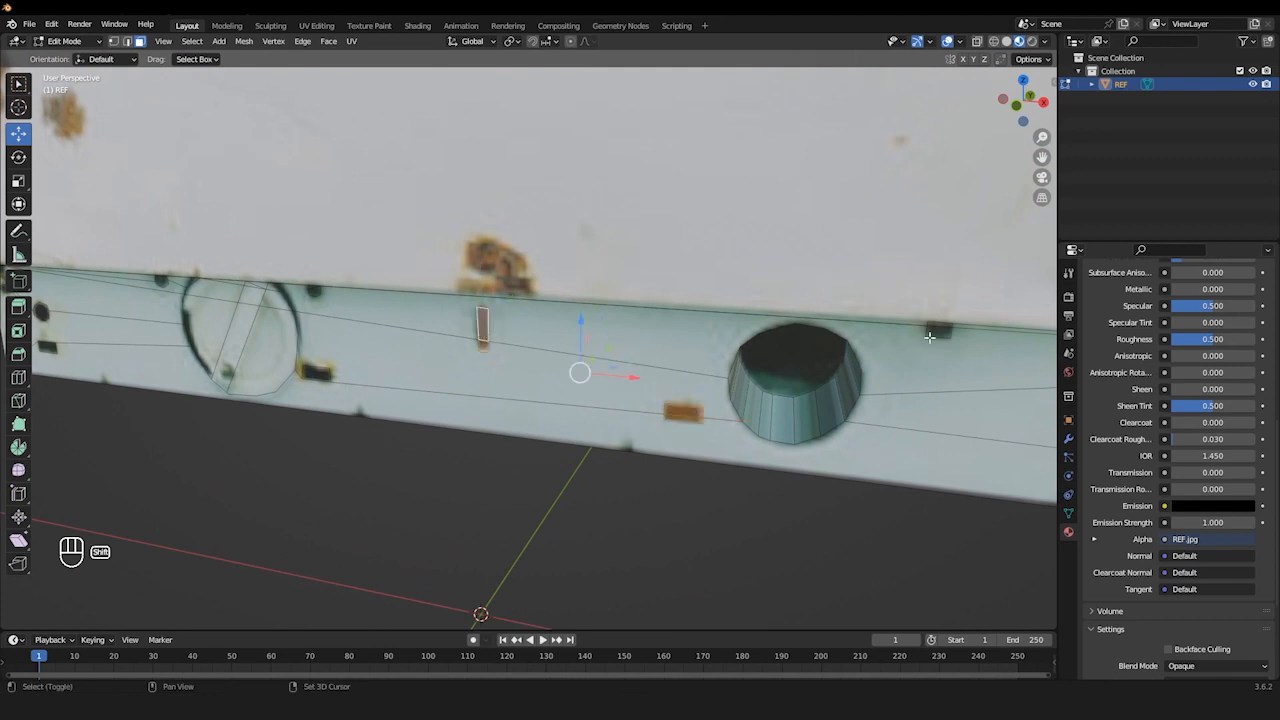
shift+click(929, 338)
shift+middle_drag(480, 330, 940, 440)
key(KP_1)
shift+middle_drag(260, 560, 646, 308)
shift+click(604, 382)
shift+click(603, 294)
shift+click(496, 245)
shift+middle_drag(849, 202, 448, 269)
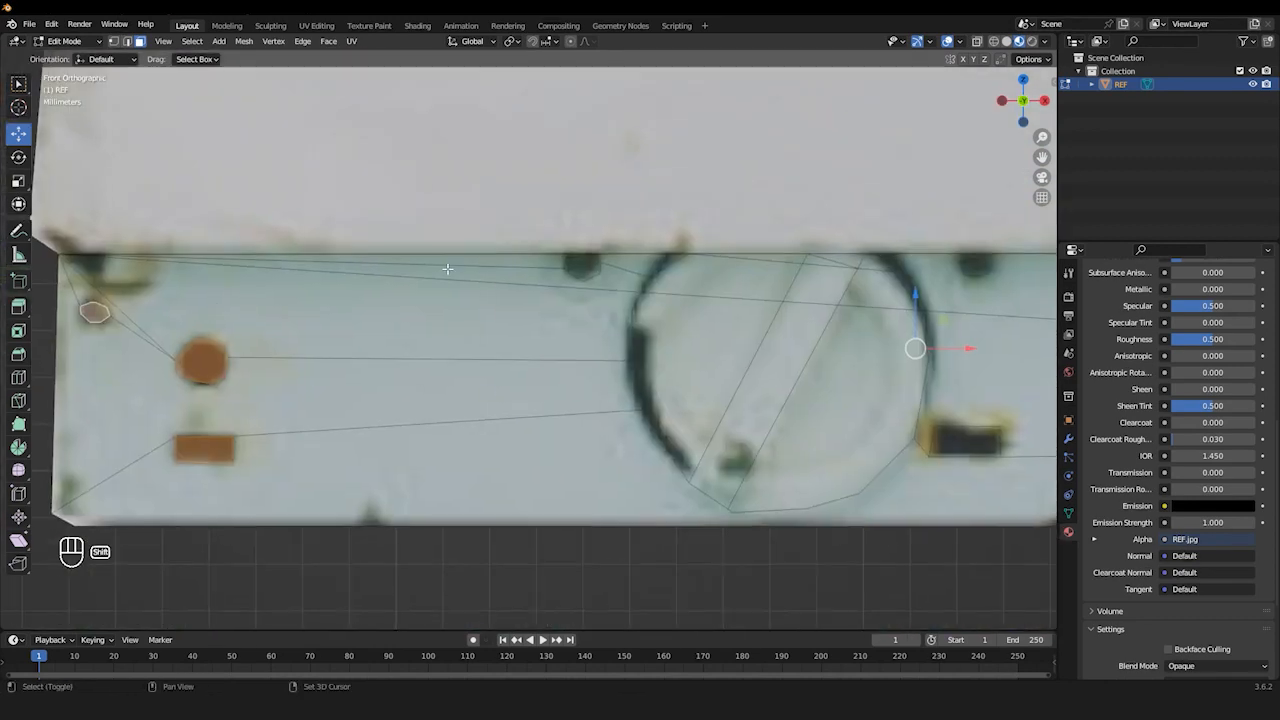
shift+middle_drag(938, 405, 510, 417)
shift+click(537, 454)
shift+click(548, 275)
shift+middle_drag(910, 371, 0, 291)
shift+click(717, 386)
middle_drag(717, 386, 780, 345)
key(e)
click(686, 372)
Cut the missing part of the round cap's outline from its upper right edge to the seam
shift+middle_drag(300, 330, 900, 410)
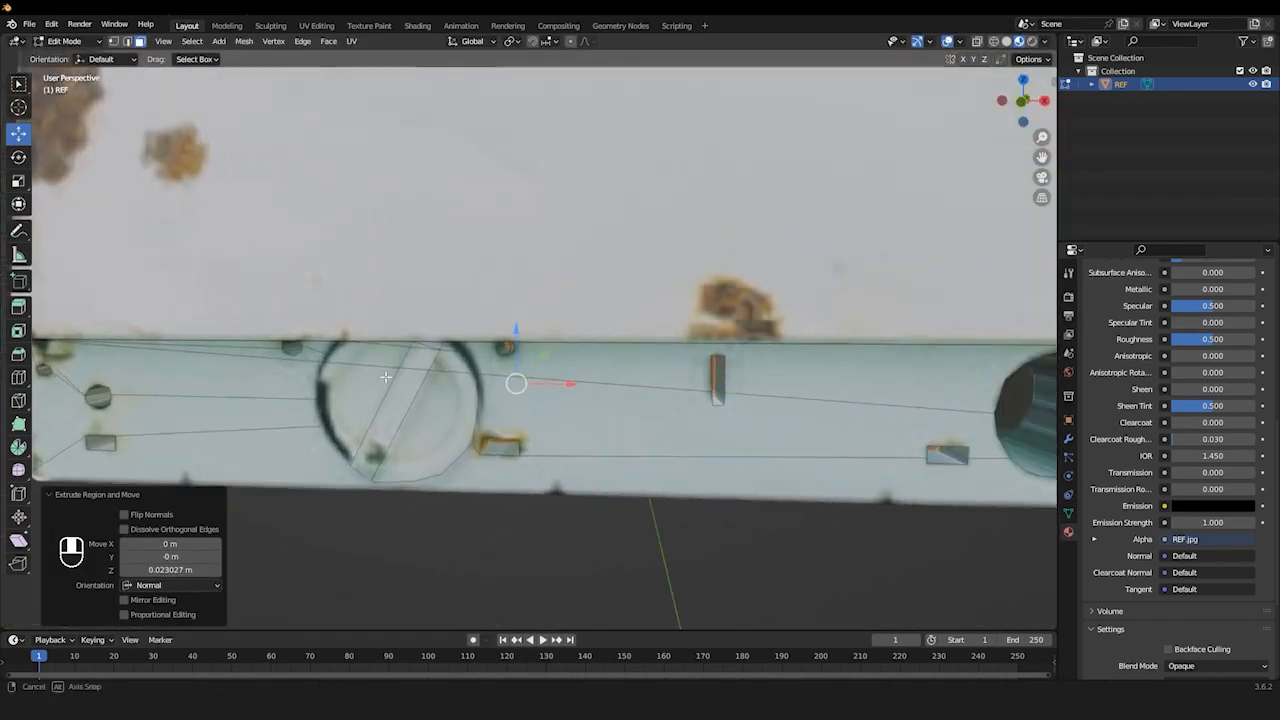
key(KP_1)
click(575, 320)
shift+click(403, 360)
key(ctrl+z)
key(ctrl+z)
scroll(537, 257, up, 3)
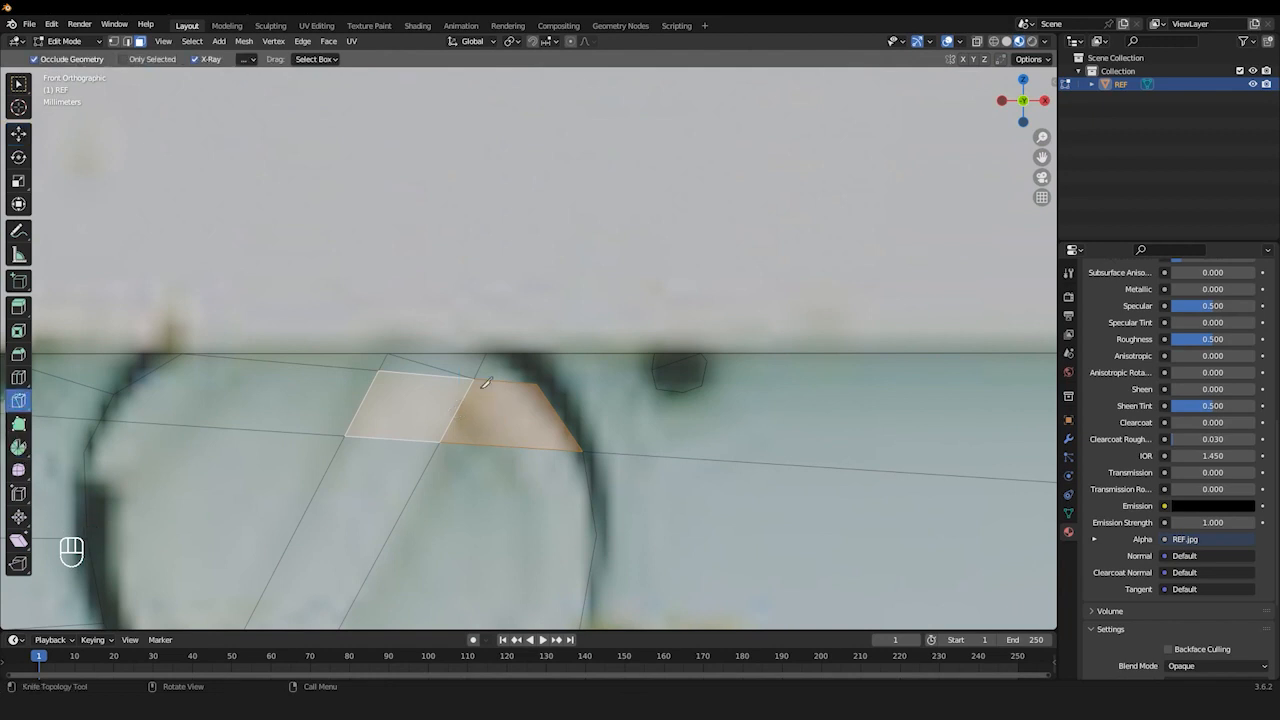
key(Return)
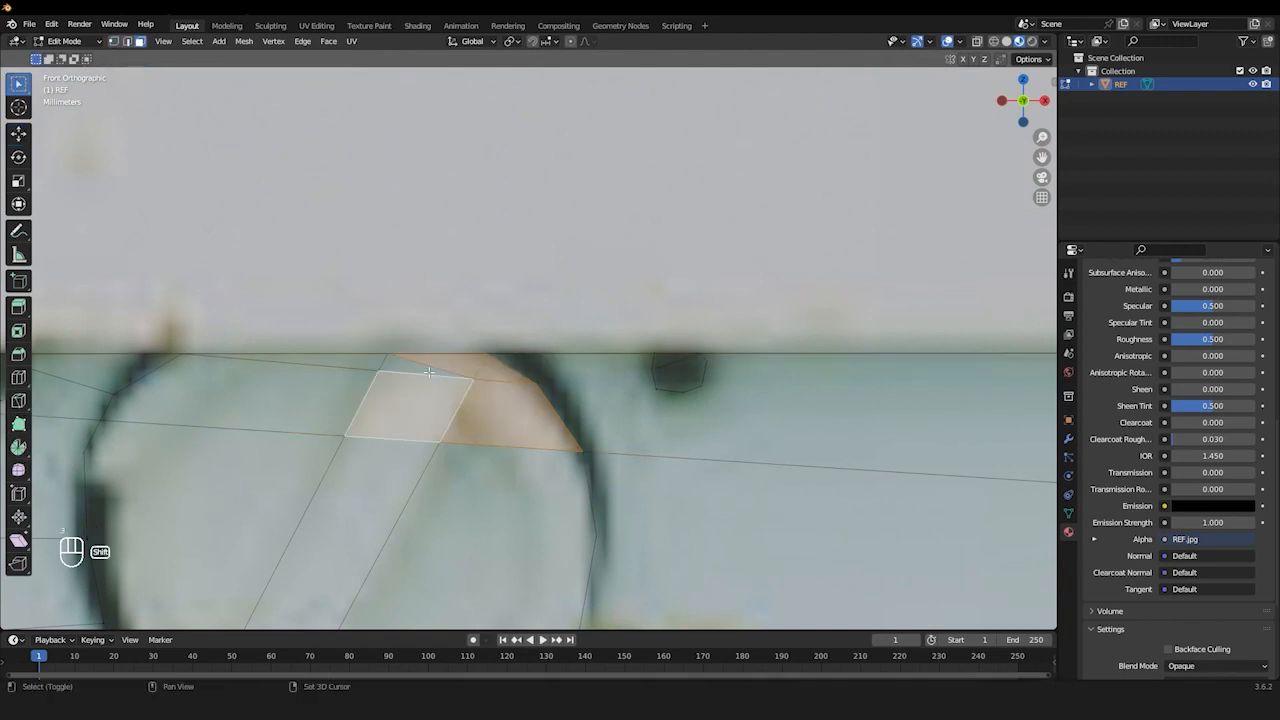
Extrude all faces of the round cap, including its diagonal bar, slightly along the depth
shift+click(270, 398)
shift+click(215, 500)
shift+click(340, 510)
shift+middle_drag(390, 540, 463, 342)
shift+click(540, 370)
scroll(540, 370, down, 7)
middle_drag(575, 320, 497, 357)
key(KP_3)
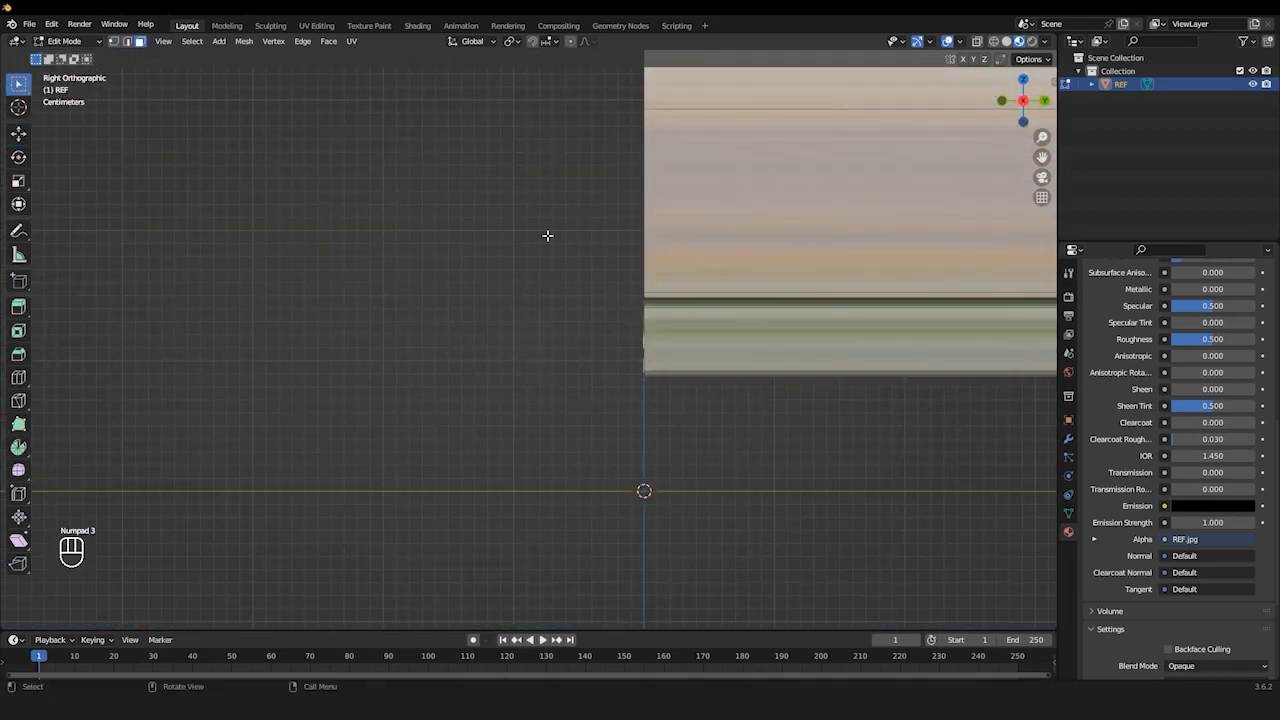
scroll(548, 236, up, 4)
key(e)
click(530, 240)
Extrude only the round cap's diagonal bar, including its short end at the seam, along the depth
middle_drag(530, 240, 715, 260)
scroll(640, 330, up, 3)
click(625, 350)
shift+click(667, 263)
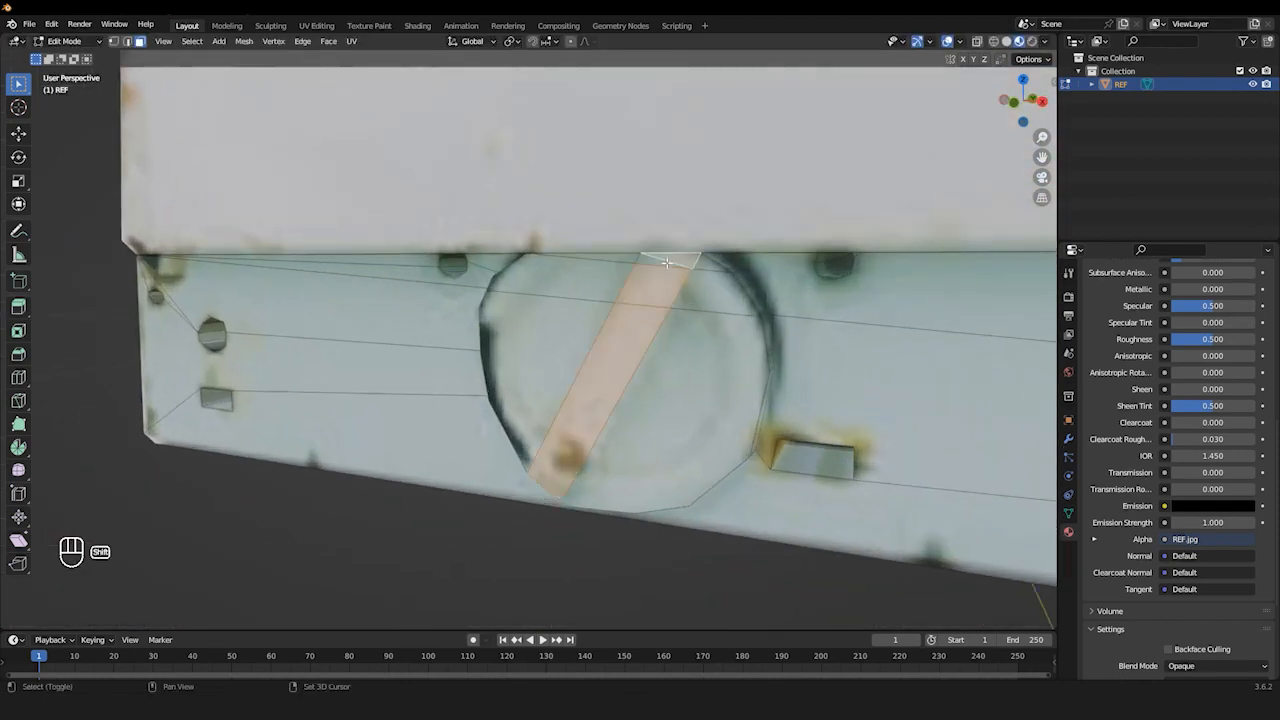
key(KP_1)
scroll(667, 263, down, 3)
middle_drag(1000, 362, 851, 364)
key(e)
right_click(851, 362)
key(ctrl+z)
key(e)
click(800, 370)
key(Tab)
middle_drag(590, 400, 648, 424)
Extrude the top lid's front face forward by about 0.021 m and save the file
scroll(640, 410, down, 6)
key(KP_1)
scroll(563, 246, up, 5)
shift+middle_drag(563, 246, 514, 545)
click(505, 430)
key(Tab)
scroll(503, 417, up, 3)
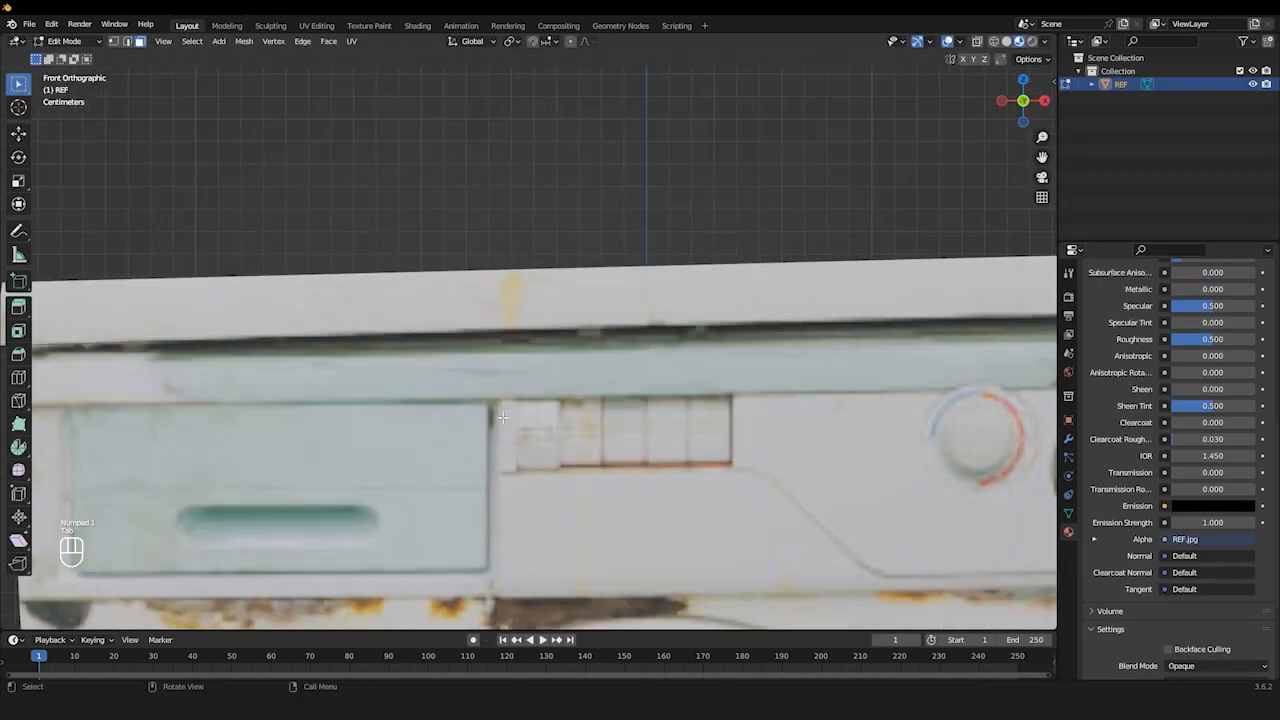
scroll(503, 417, down, 3)
key(l)
middle_drag(700, 320, 592, 348)
key(KP_3)
key(e)
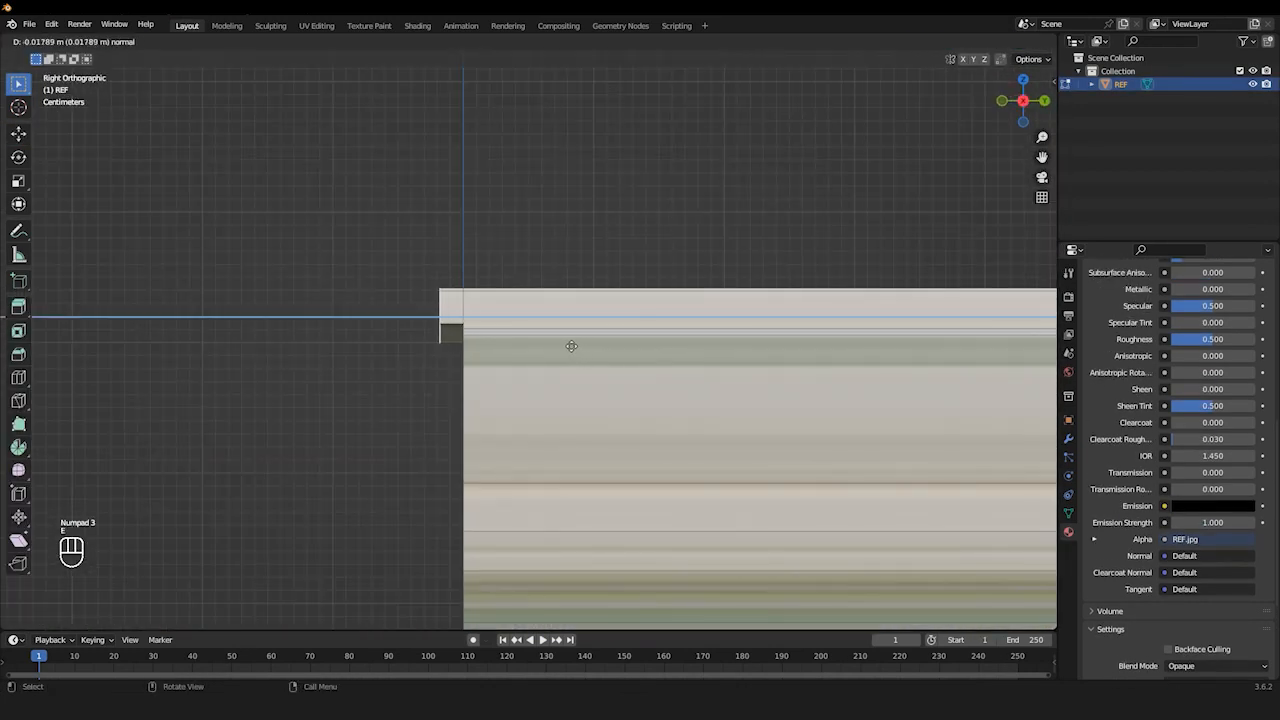
click(572, 346)
key(KP_1)
shift+middle_drag(709, 413, 689, 230)
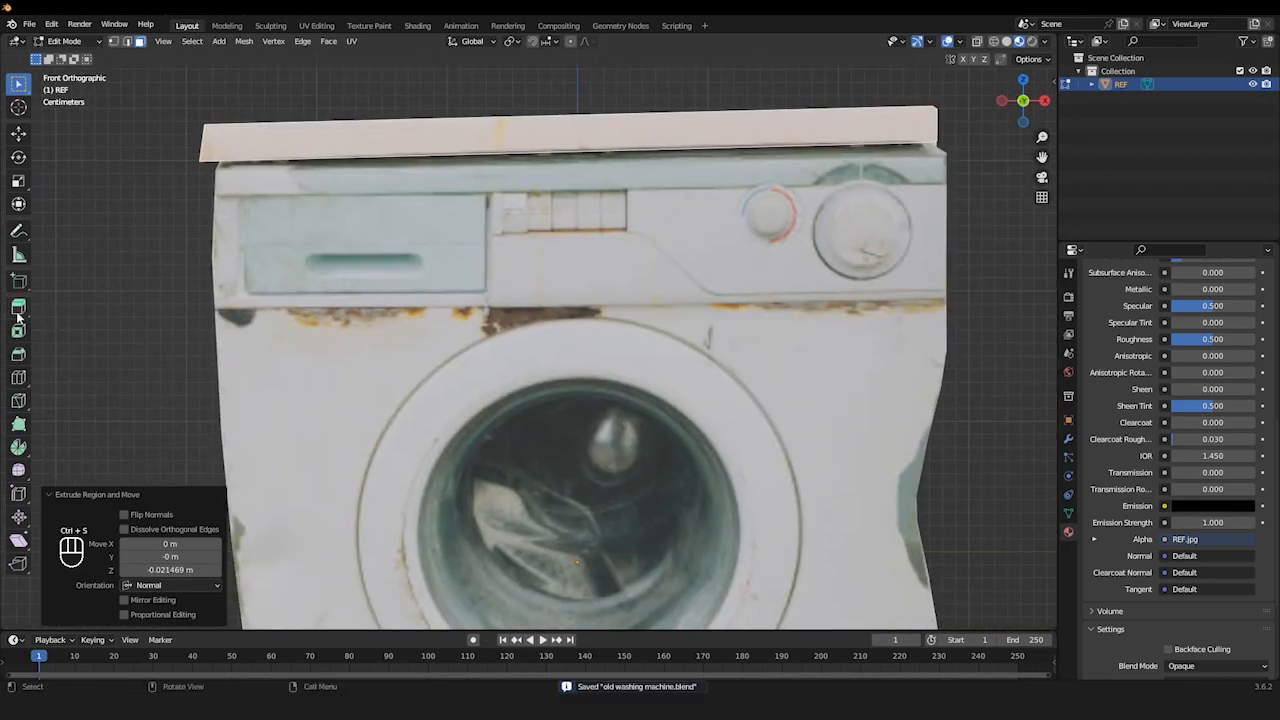
Cut the control panel's upper seam from edge to edge, arching it over the small knob and the large dial
click(19, 400)
scroll(424, 267, up, 5)
shift+middle_drag(424, 267, 717, 503)
key(1)
shift+middle_drag(380, 286, 377, 240)
click(257, 334)
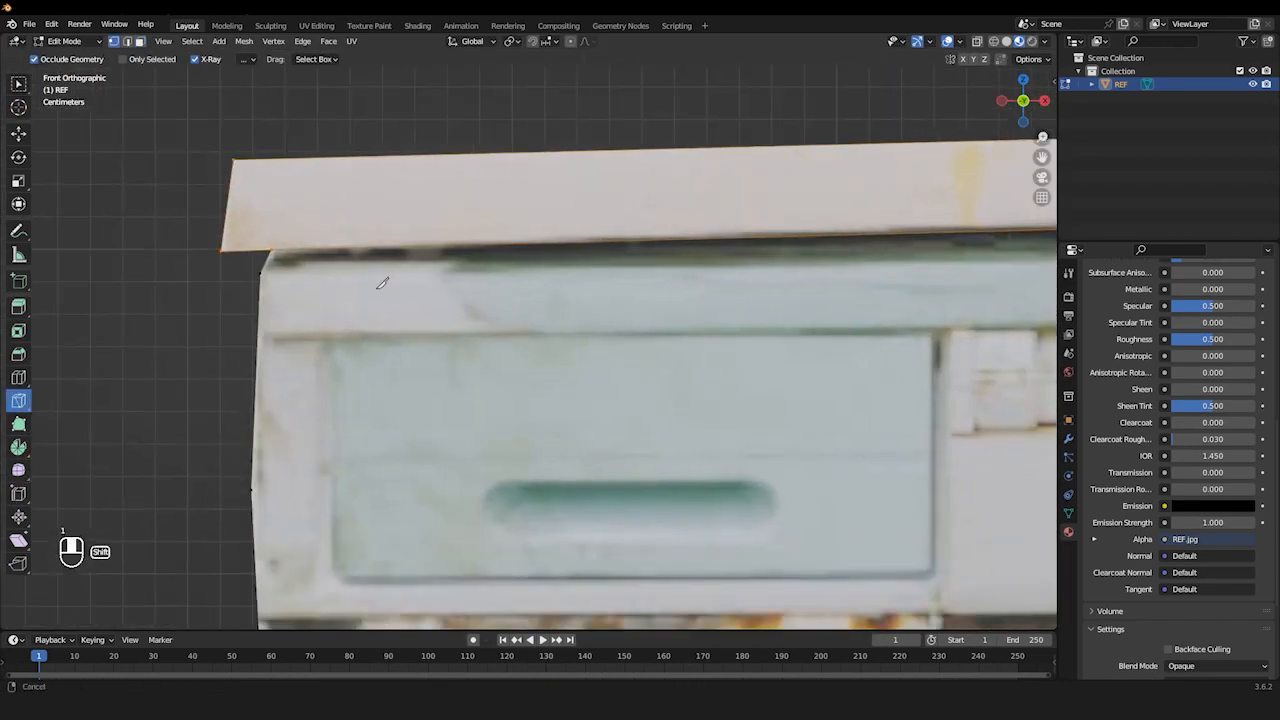
scroll(700, 330, down, 1)
shift+middle_drag(850, 330, 287, 287)
shift+middle_drag(883, 282, 566, 273)
scroll(552, 255, up, 3)
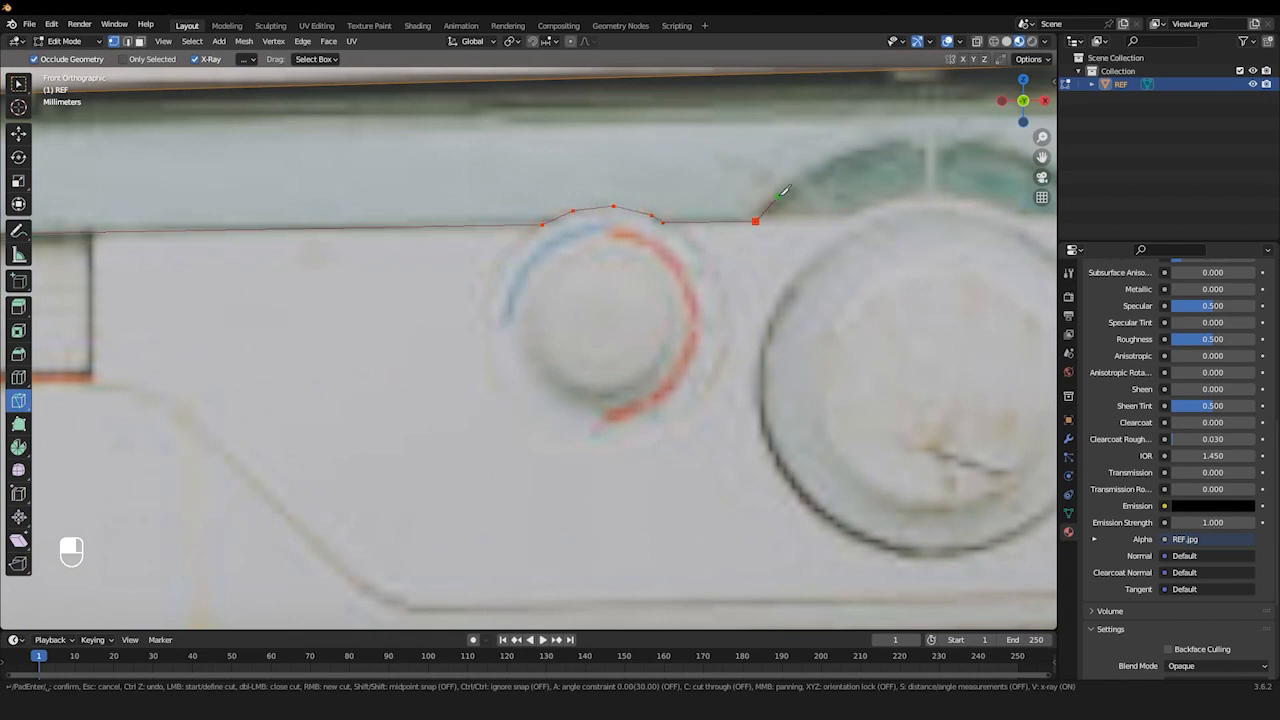
click(895, 133)
shift+middle_drag(898, 130, 621, 256)
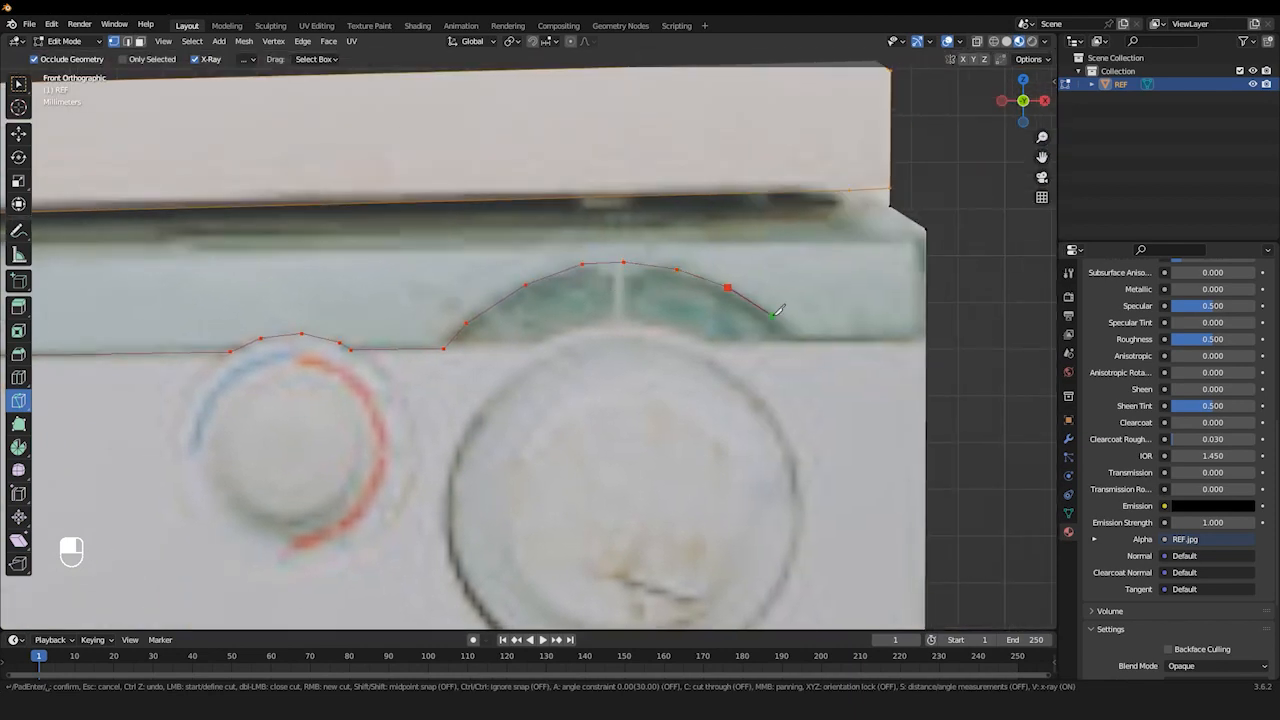
click(925, 341)
key(Return)
Cut the detergent drawer's outline below the upper seam, with small bevelled lower corners
scroll(929, 334, down, 5)
shift+middle_drag(929, 334, 1037, 251)
shift+middle_drag(182, 292, 466, 286)
scroll(466, 286, up, 3)
click(204, 237)
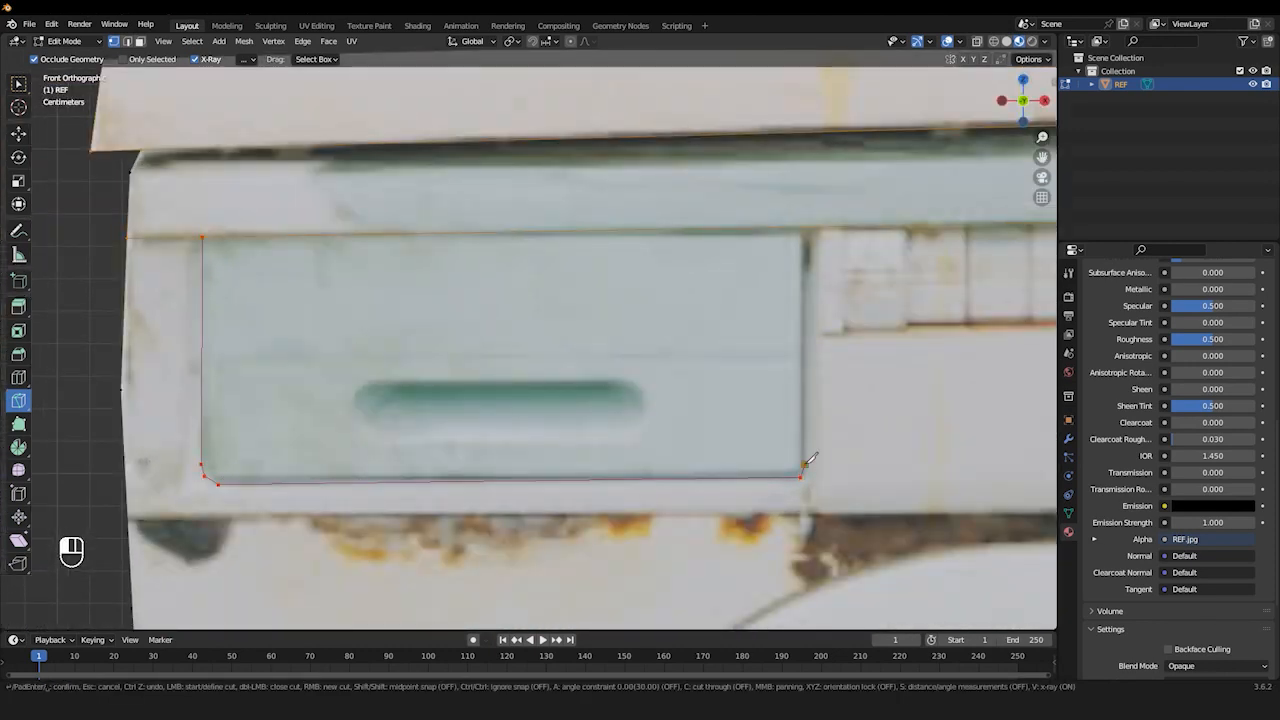
click(812, 224)
key(Return)
Cut the rounded outline of the handle recess in the detergent drawer
scroll(328, 393, up, 2)
click(485, 402)
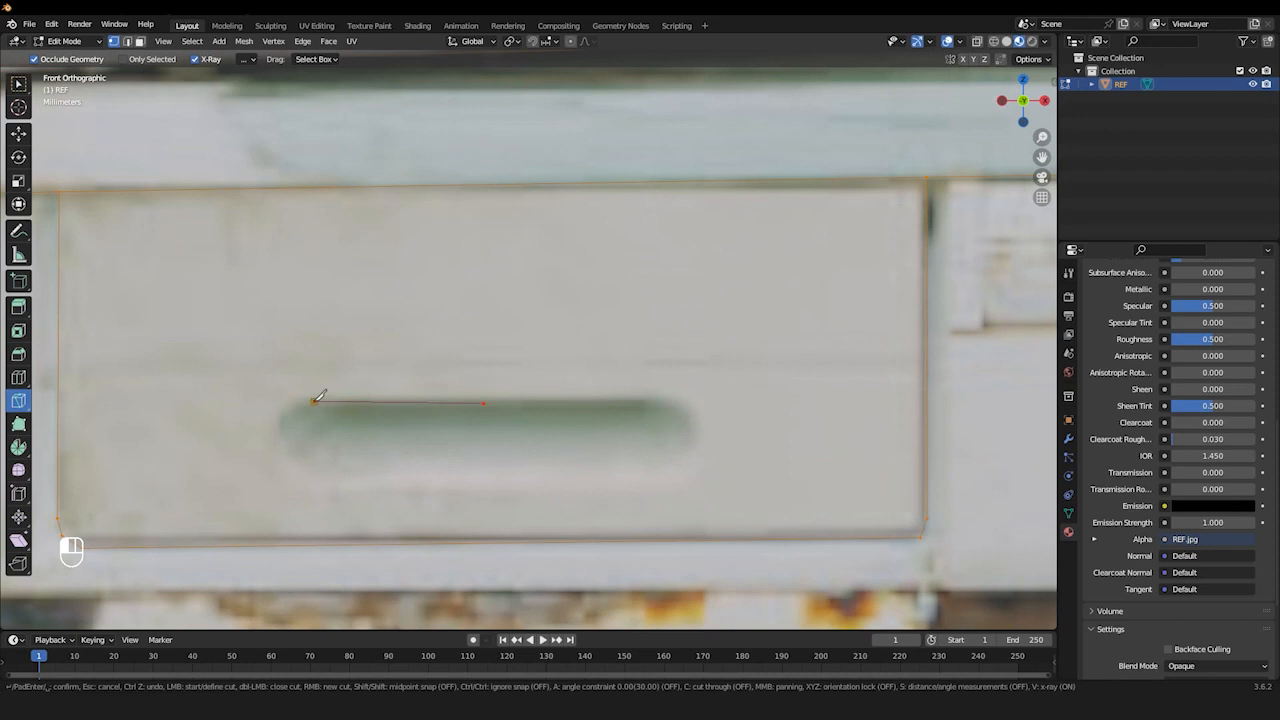
click(484, 403)
key(Return)
Cut the outline of the button row beside the drawer, following its stepped lower edge up to the seam
scroll(486, 401, down, 4)
shift+middle_drag(486, 401, 188, 412)
scroll(800, 282, up, 3)
click(768, 215)
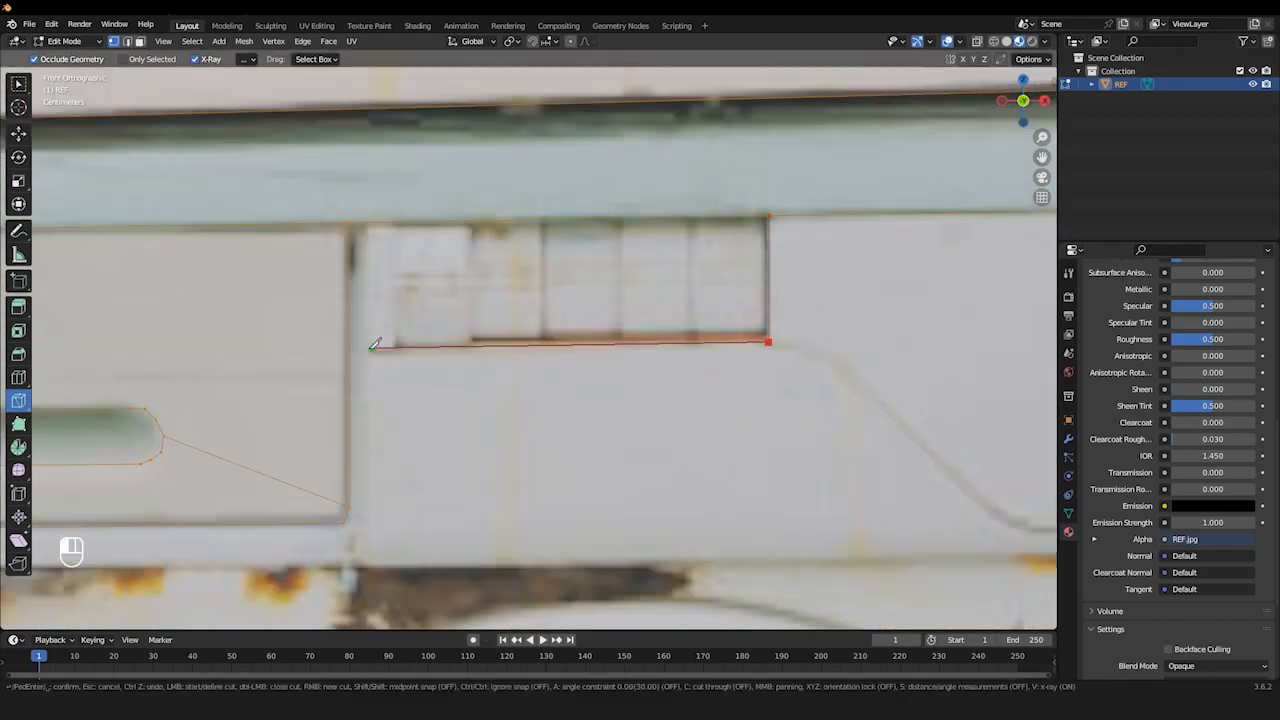
click(473, 340)
click(470, 346)
click(398, 346)
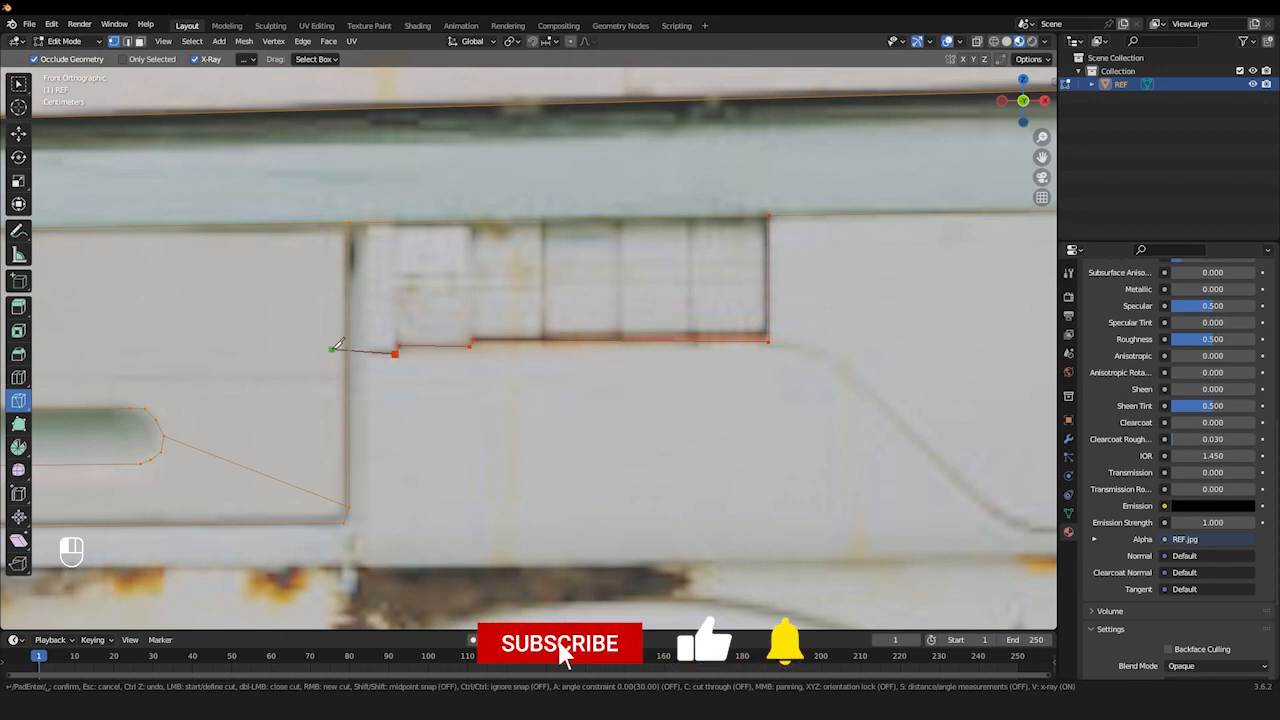
click(362, 354)
click(362, 223)
key(Return)
Cut five vertical divider lines through the button row to separate the individual buttons
shift+middle_drag(693, 335, 670, 367)
click(667, 370)
click(664, 249)
key(Return)
click(596, 371)
click(596, 250)
key(Return)
click(520, 371)
click(520, 251)
click(447, 374)
click(448, 257)
key(Return)
click(374, 378)
click(376, 255)
key(Return)
Cut a line across the full width of the front along the control panel's lower seam, just above the rust
scroll(386, 251, down, 5)
shift+middle_drag(905, 378, 794, 289)
scroll(894, 337, up, 3)
shift+middle_drag(660, 349, 1274, 355)
click(262, 362)
scroll(316, 357, down, 4)
middle_drag(1040, 340, 556, 302)
scroll(555, 303, up, 5)
click(493, 231)
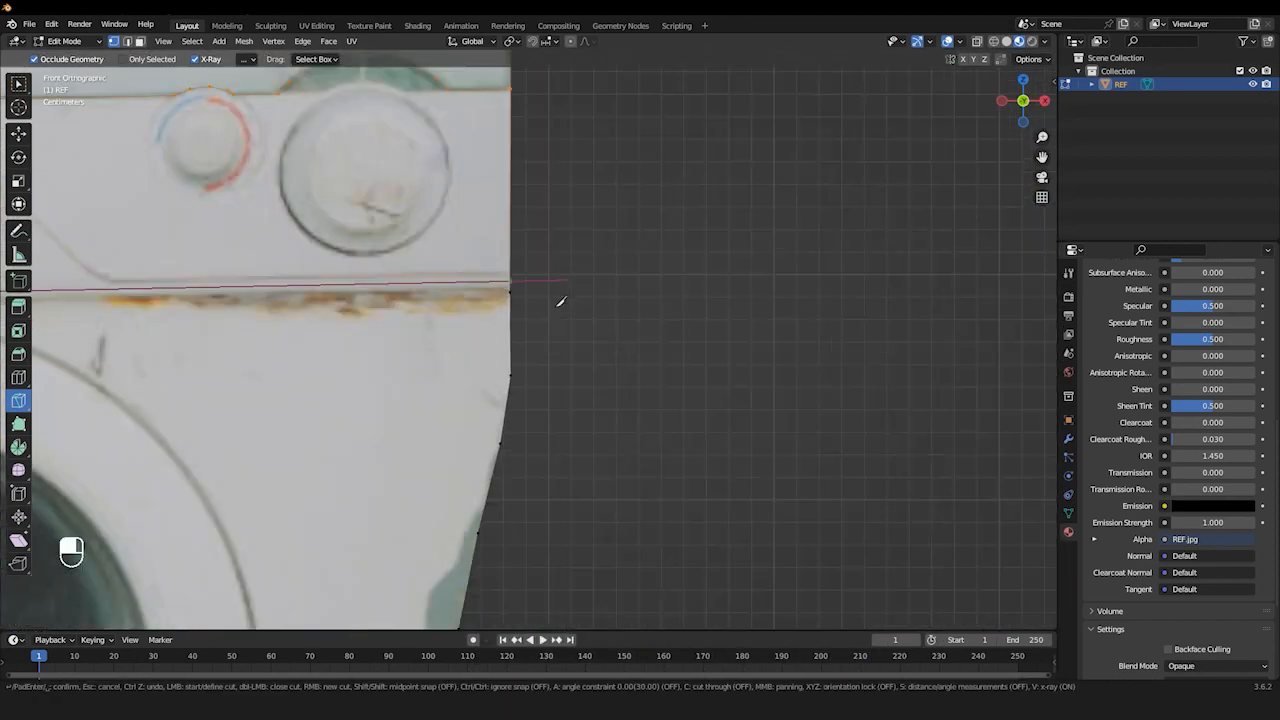
key(Return)
Cut the outer round outline of the small temperature dial, starting from the arc on the upper seam
scroll(490, 240, down, 3)
shift+middle_drag(250, 258, 497, 303)
scroll(497, 303, down, 2)
shift+middle_drag(535, 210, 583, 264)
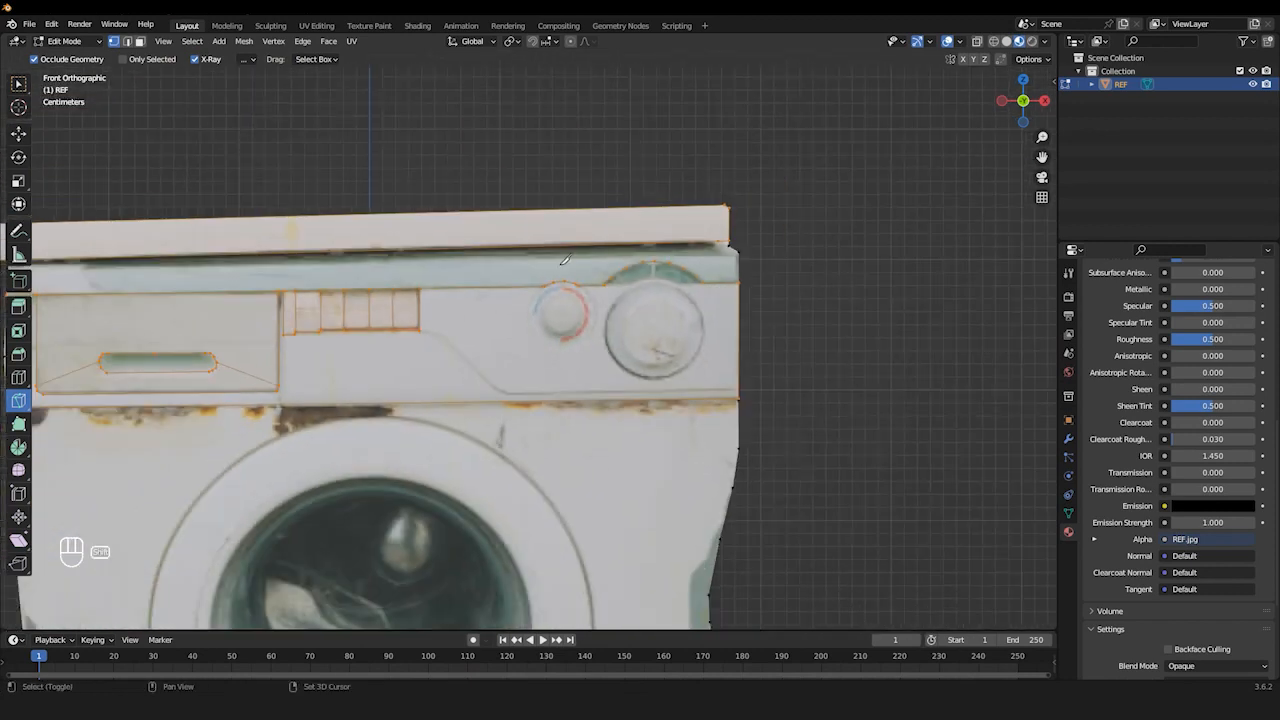
scroll(587, 260, up, 5)
click(420, 314)
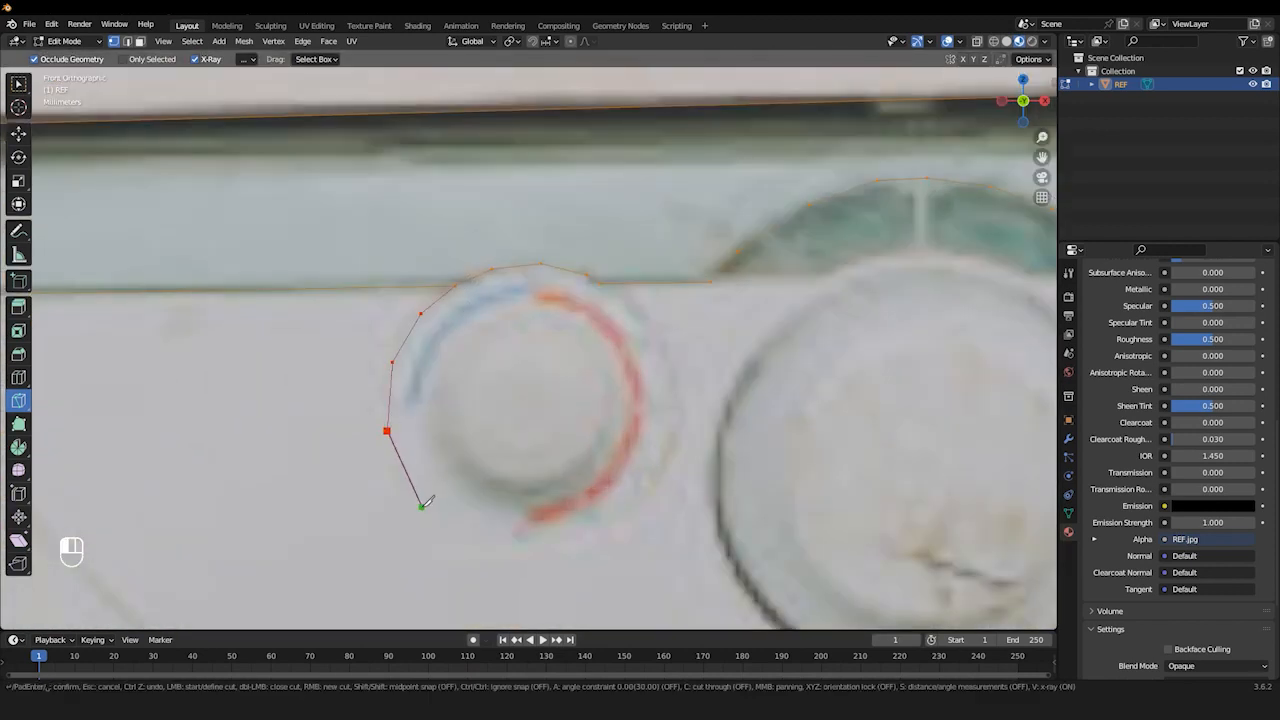
key(Return)
Cut the inner circle of the small dial around its knob
click(514, 484)
click(514, 484)
key(Return)
Cut the outer round outline of the large dial beneath the teal arch
scroll(514, 484, down, 6)
shift+middle_drag(635, 320, 557, 286)
scroll(557, 286, up, 5)
click(518, 454)
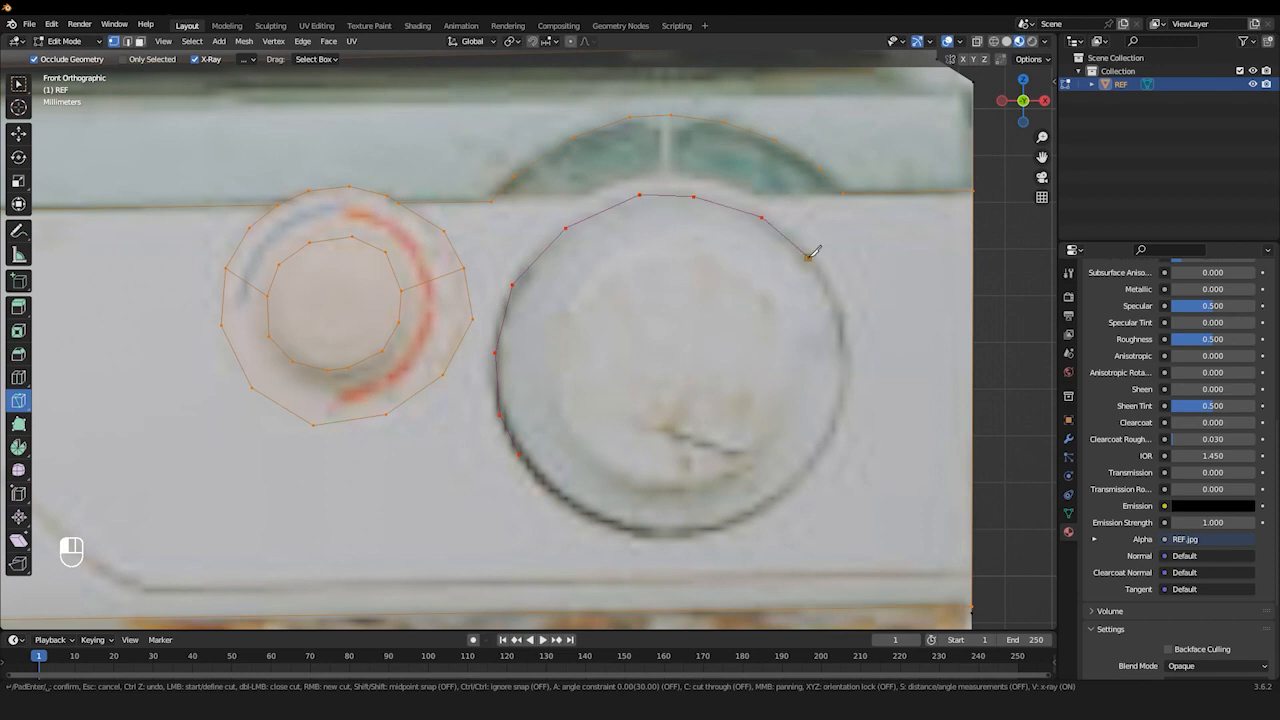
key(Return)
Cut a smaller inner circle inside the large dial for its raised centre
click(591, 461)
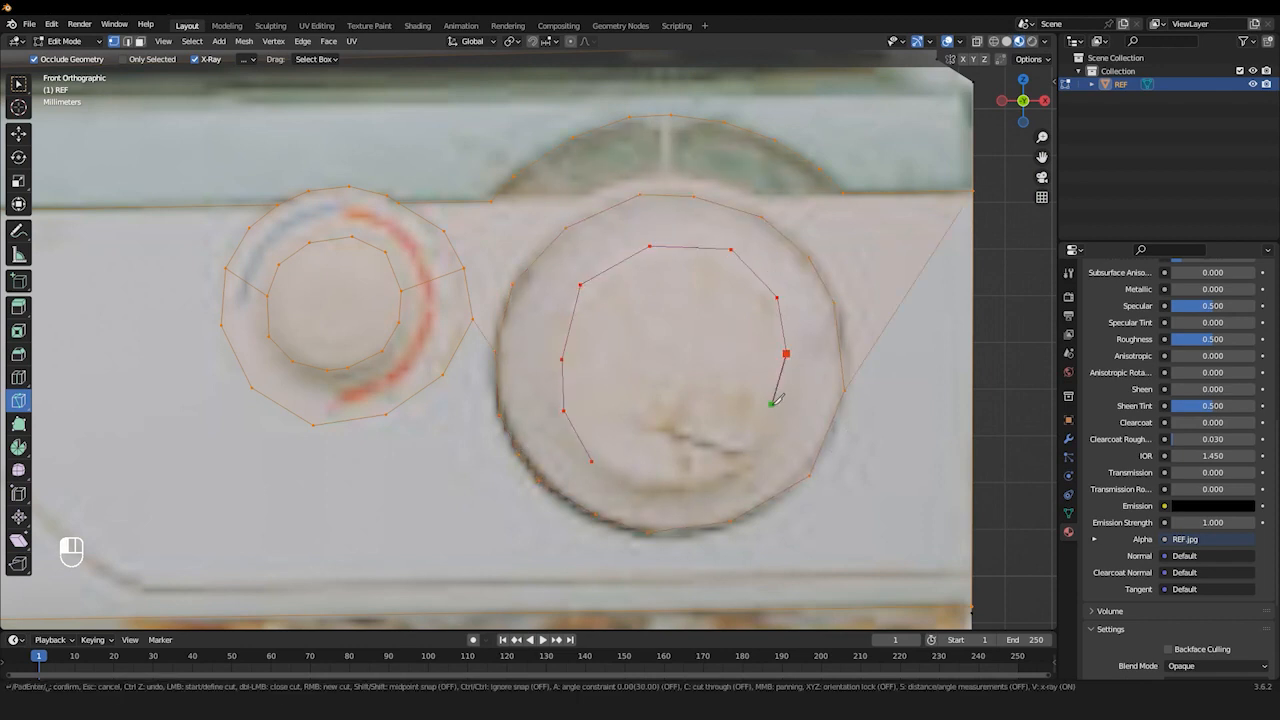
click(593, 461)
key(Return)
Extrude the teal strip between the lid and the control panel outward, working in face selection mode
scroll(593, 461, down, 5)
shift+middle_drag(474, 431, 826, 289)
scroll(590, 222, down, 4)
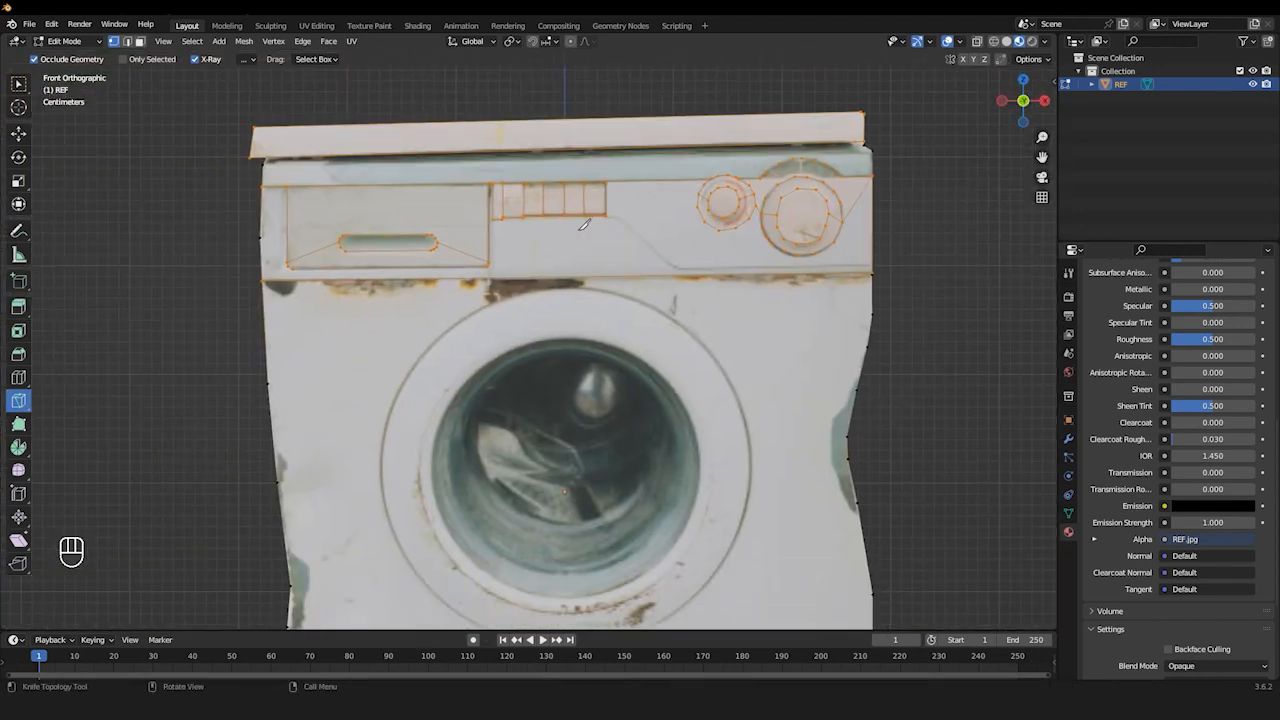
click(12, 134)
key(3)
scroll(670, 205, up, 2)
shift+middle_drag(633, 217, 728, 312)
middle_drag(728, 312, 660, 305)
click(655, 240)
key(KP_3)
key(ctrl+z)
key(e)
click(345, 301)
Select the detergent drawer's faces, including the handle recess, and extrude them outward
middle_drag(345, 301, 600, 330)
shift+middle_drag(420, 340, 600, 315)
scroll(600, 315, up, 4)
click(610, 280)
shift+click(610, 375)
shift+click(617, 335)
middle_drag(480, 300, 529, 346)
key(e)
click(725, 349)
Push the drawer's handle recess inward and extrude the faces of the button row beside it
click(725, 349)
click(529, 346)
drag(523, 343, 523, 355)
scroll(516, 366, up, 2)
shift+middle_drag(766, 345, 464, 367)
key(Escape)
key(ctrl+z)
click(494, 360)
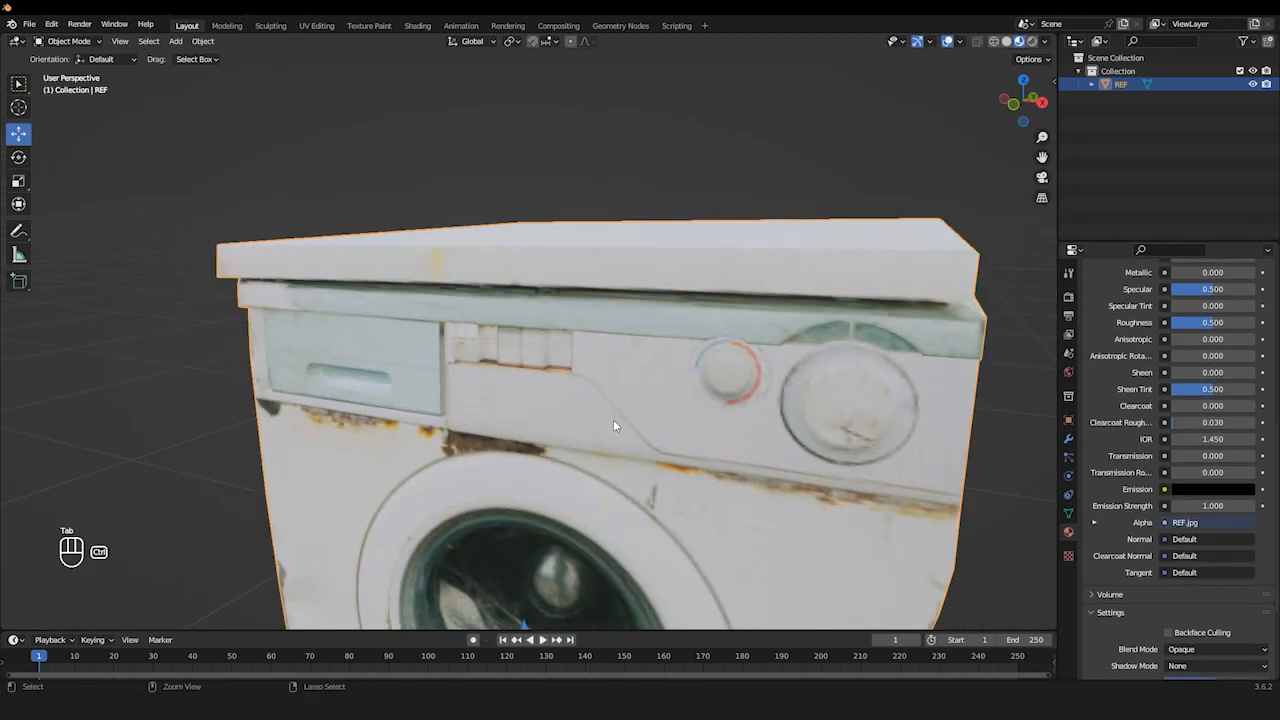
Select the ring and centre faces of both the small and the large dial and extrude them outward
key(KP_1)
scroll(721, 379, up, 3)
shift+middle_drag(721, 379, 416, 368)
click(420, 368)
shift+click(440, 268)
shift+click(474, 318)
middle_drag(474, 318, 400, 350)
key(e)
key(Escape)
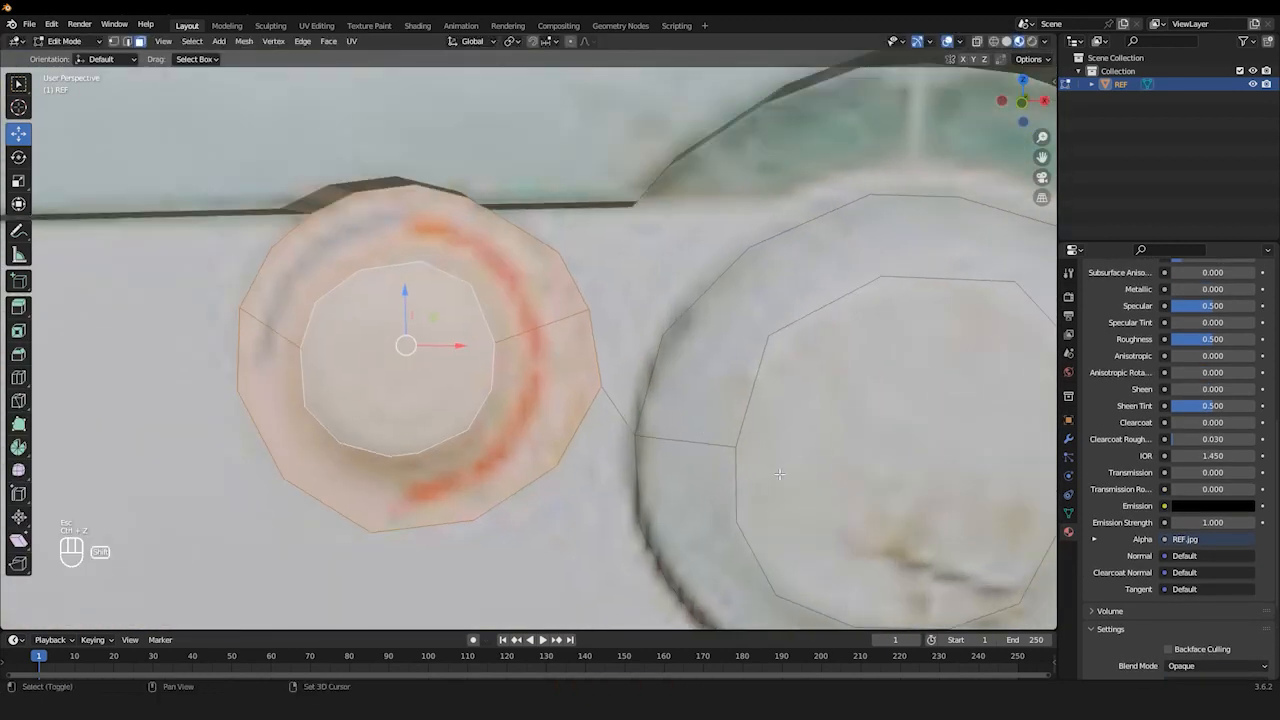
shift+click(717, 514)
shift+click(800, 420)
shift+click(740, 266)
scroll(700, 360, down, 4)
middle_drag(660, 380, 746, 397)
key(e)
click(746, 397)
Adjust the depth of the dials' centre faces in side view and save the file
key(KP_3)
drag(517, 357, 532, 363)
scroll(700, 400, up, 4)
middle_drag(532, 363, 735, 420)
click(735, 445)
middle_drag(450, 381, 655, 421)
key(Tab)
scroll(620, 380, down, 6)
key(ctrl+s)
middle_drag(597, 384, 823, 374)
Undo the last four changes and save the file again
key(ctrl+z)
key(ctrl+z)
key(ctrl+z)
key(ctrl+z)
middle_drag(540, 310, 537, 345)
scroll(545, 330, up, 4)
key(ctrl+s)
Cut the round outer outline of the door ring below the control panel
click(565, 298)
key(KP_1)
key(Tab)
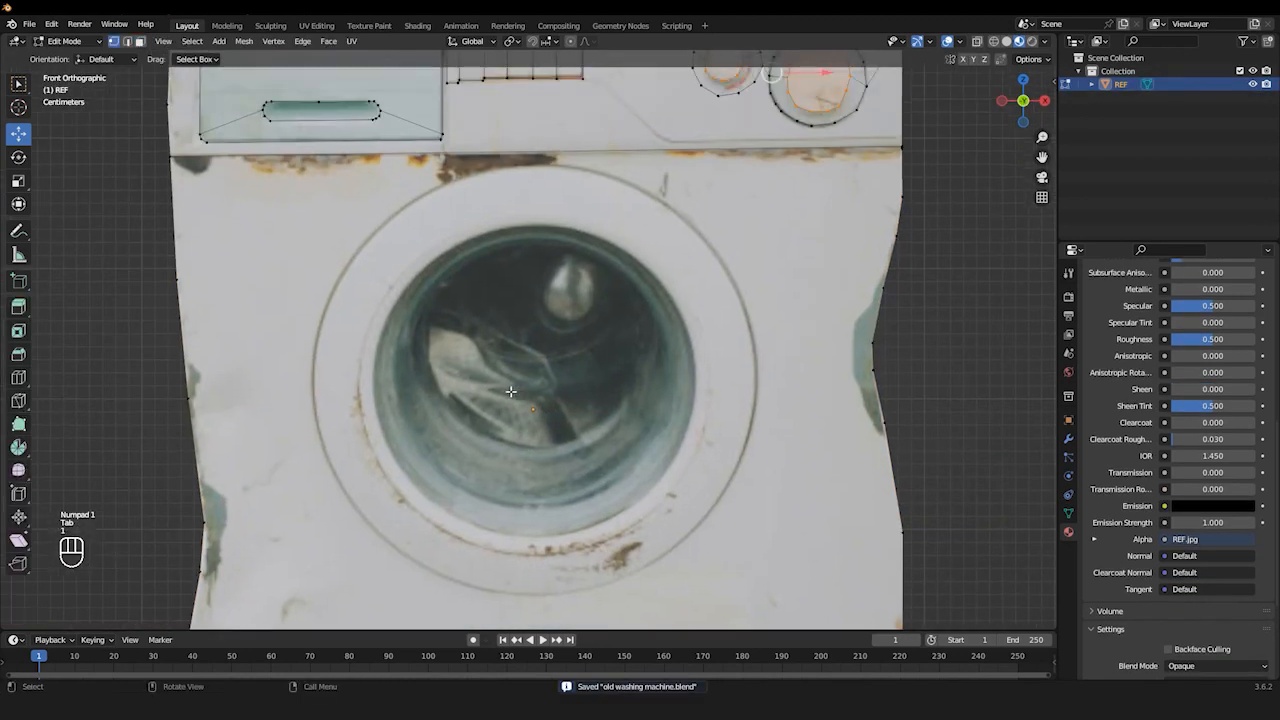
click(18, 402)
scroll(565, 183, up, 4)
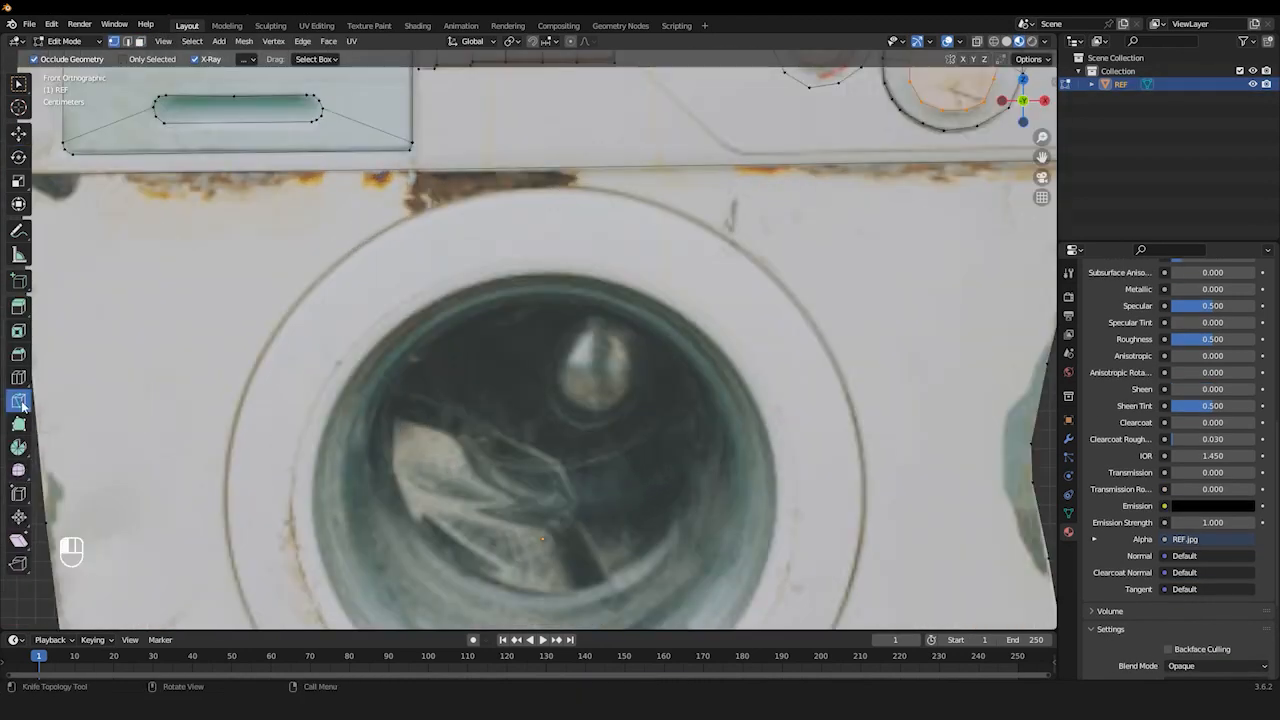
click(565, 183)
click(330, 270)
shift+middle_drag(307, 355, 423, 216)
click(385, 203)
shift+middle_drag(395, 530, 408, 348)
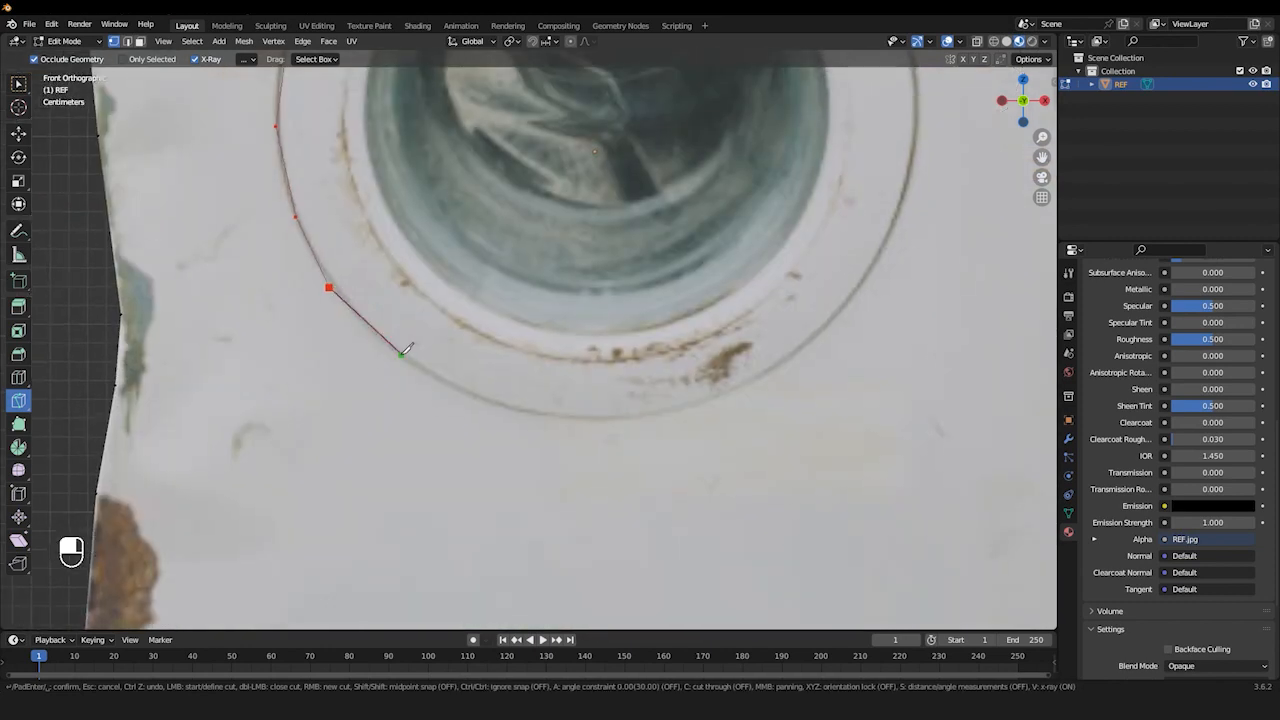
click(886, 248)
click(918, 147)
shift+middle_drag(918, 147, 734, 536)
click(734, 452)
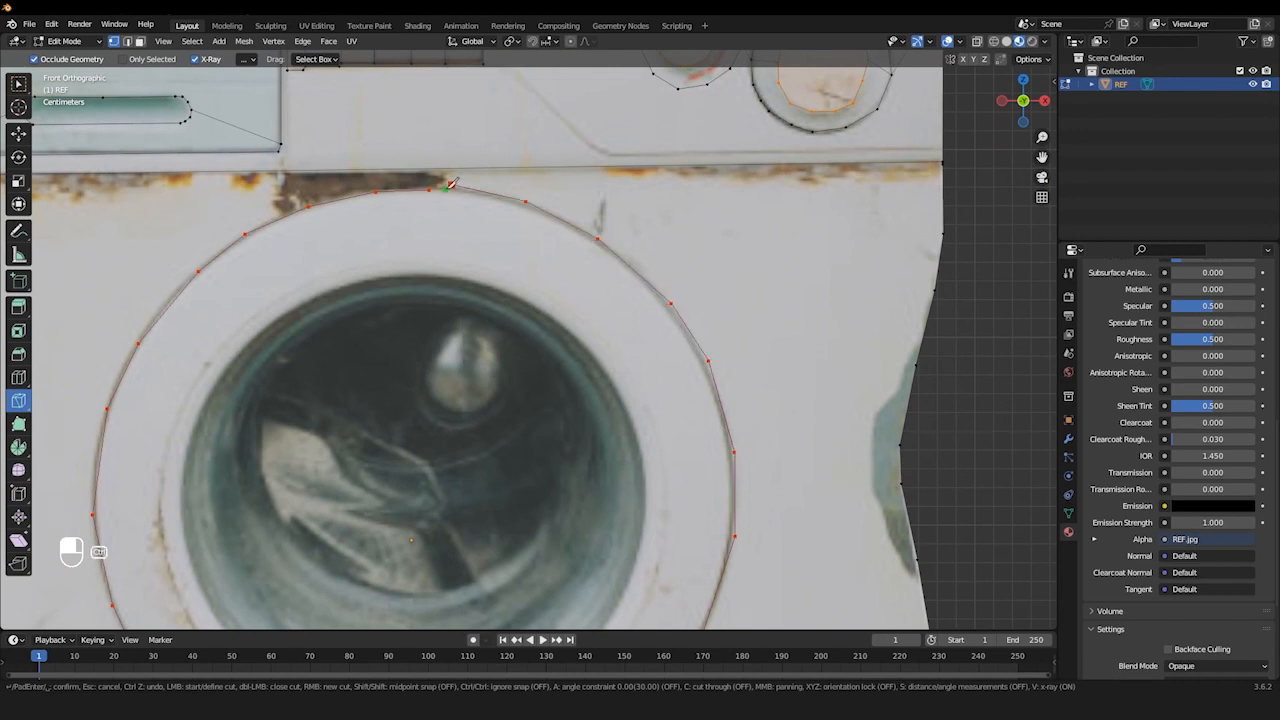
key(space)
Cut the inner outline of the door ring around the dark glass opening
shift+middle_drag(460, 394, 585, 188)
scroll(585, 188, down, 1)
scroll(585, 188, up, 1)
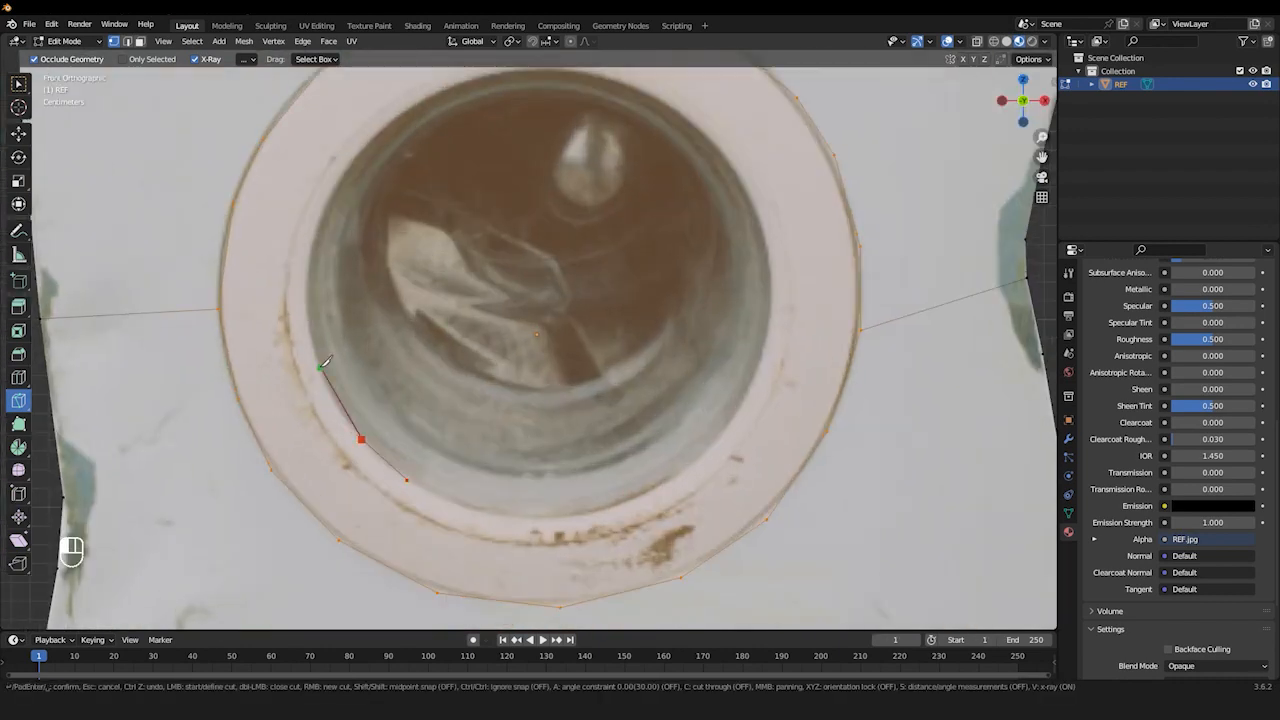
click(333, 194)
shift+middle_drag(420, 155, 381, 404)
scroll(381, 404, up, 2)
click(283, 375)
click(411, 315)
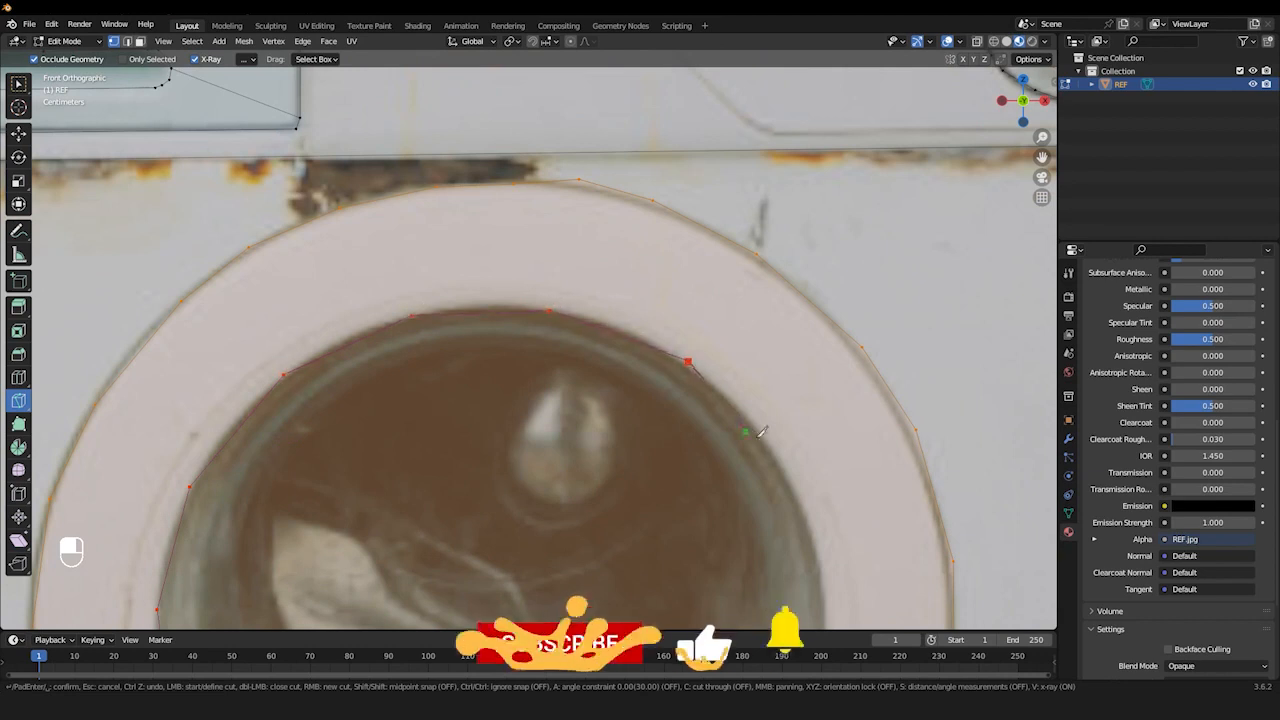
click(777, 456)
shift+middle_drag(831, 600, 763, 283)
click(668, 533)
shift+middle_drag(668, 533, 775, 349)
click(675, 419)
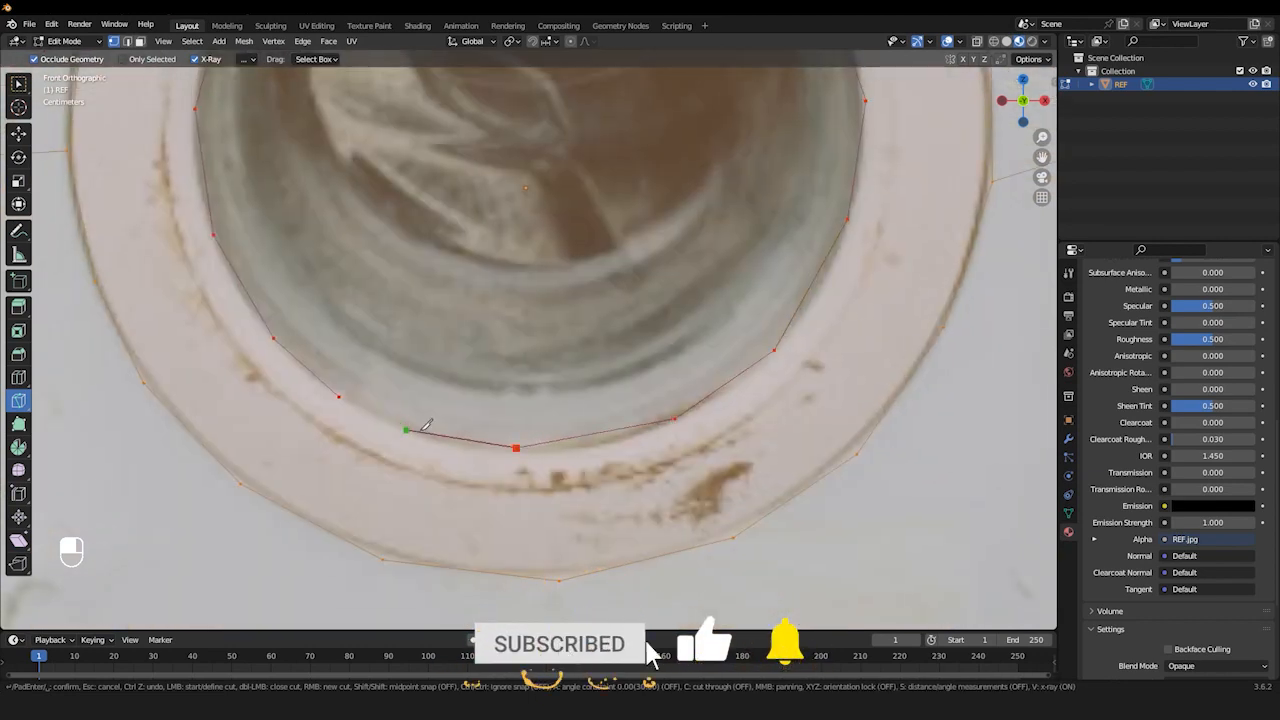
key(Return)
Extrude the door ring and its glass faces outward by about 0.156 m
scroll(339, 397, down, 5)
scroll(557, 294, up, 1)
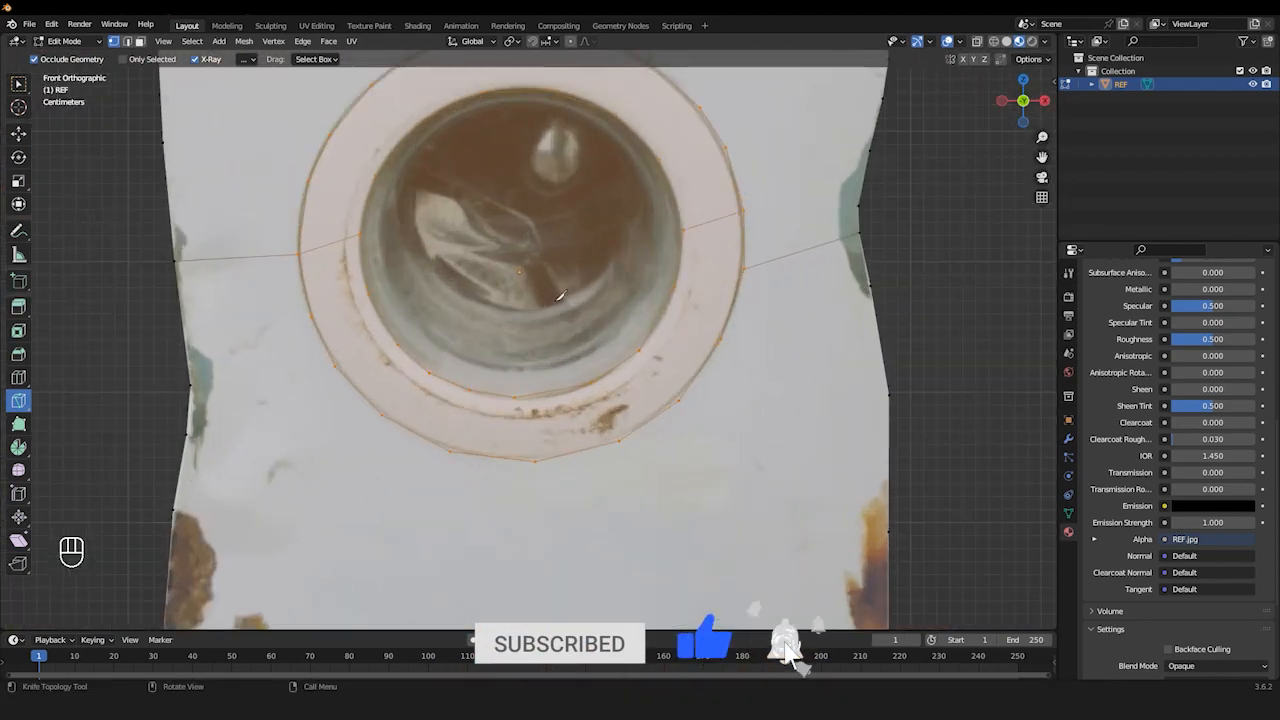
key(3)
click(18, 134)
key(KP_3)
key(e)
click(701, 363)
Extrude the door's glass faces inward by about 0.13 m, return to Object Mode and save the file
middle_drag(701, 363, 676, 391)
key(e)
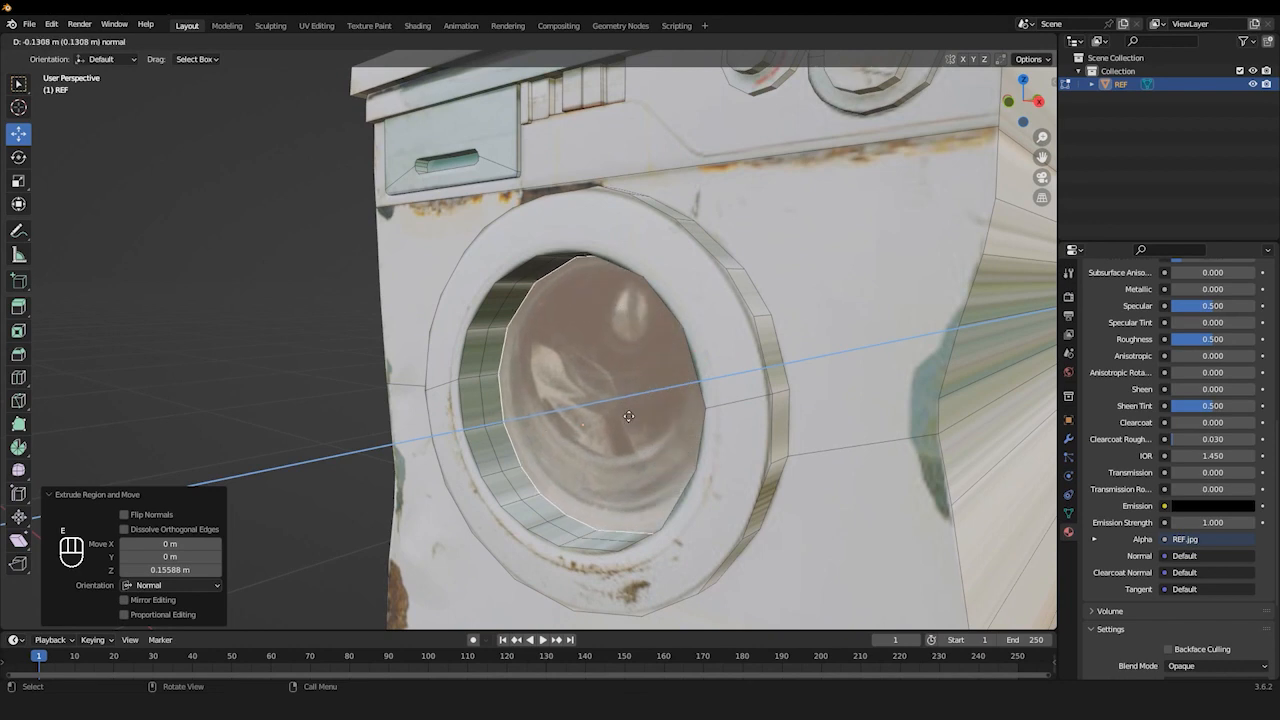
click(632, 414)
key(Tab)
key(ctrl+s)
Switch to the Shading workspace and add a Displacement node to the REF material
scroll(618, 421, down, 6)
click(380, 400)
mouse_move(380, 400)
middle_down()
mouse_move(470, 403)
mouse_move(546, 452)
middle_up()
mouse_move(650, 262)
middle_down()
mouse_move(710, 265)
mouse_move(698, 300)
mouse_move(687, 185)
middle_up()
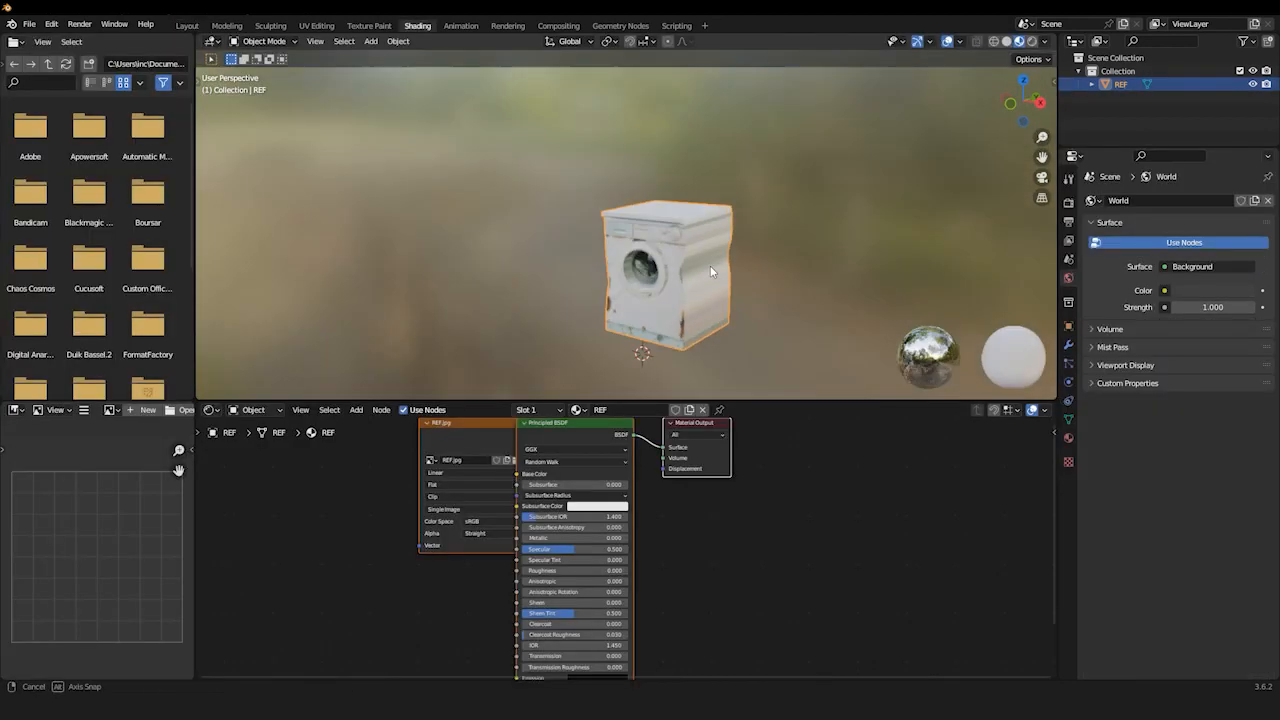
scroll(698, 300, up, 4)
key(shift+a)
click(704, 536)
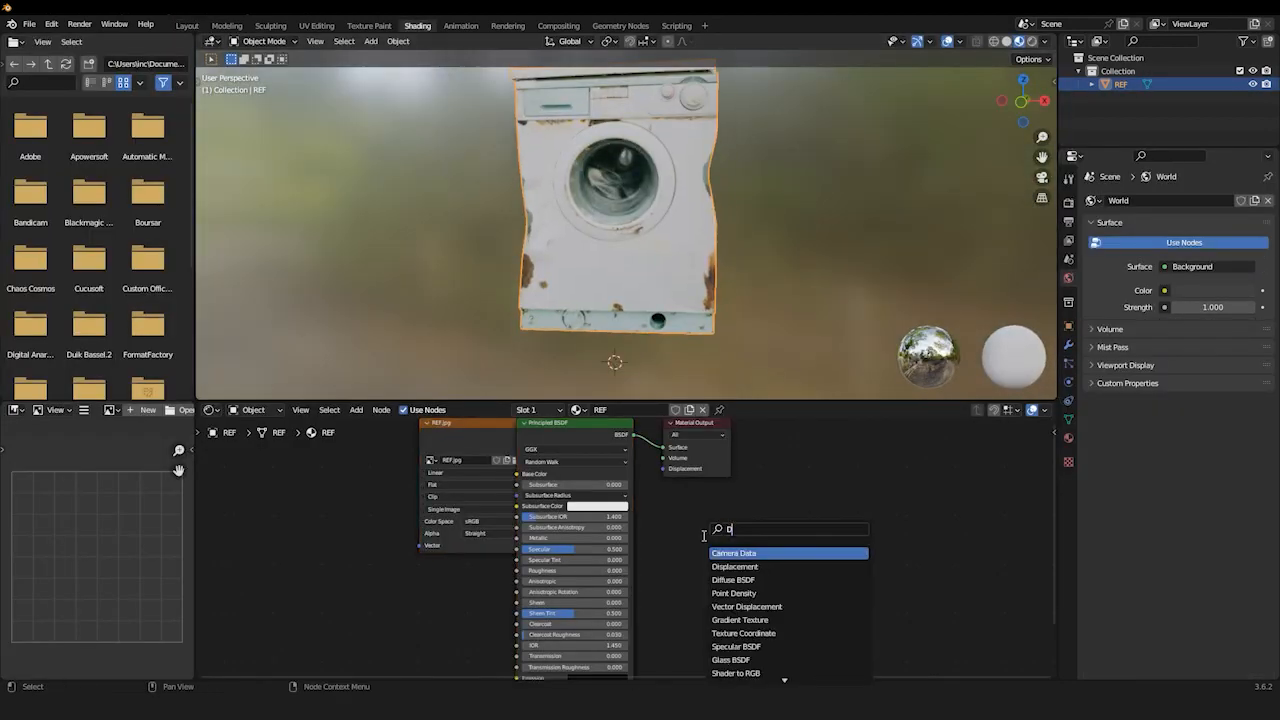
Add an Image Texture node with DIS.jpg and link it through the Displacement node to the Material Output's displacement
mouse_move(800, 596)
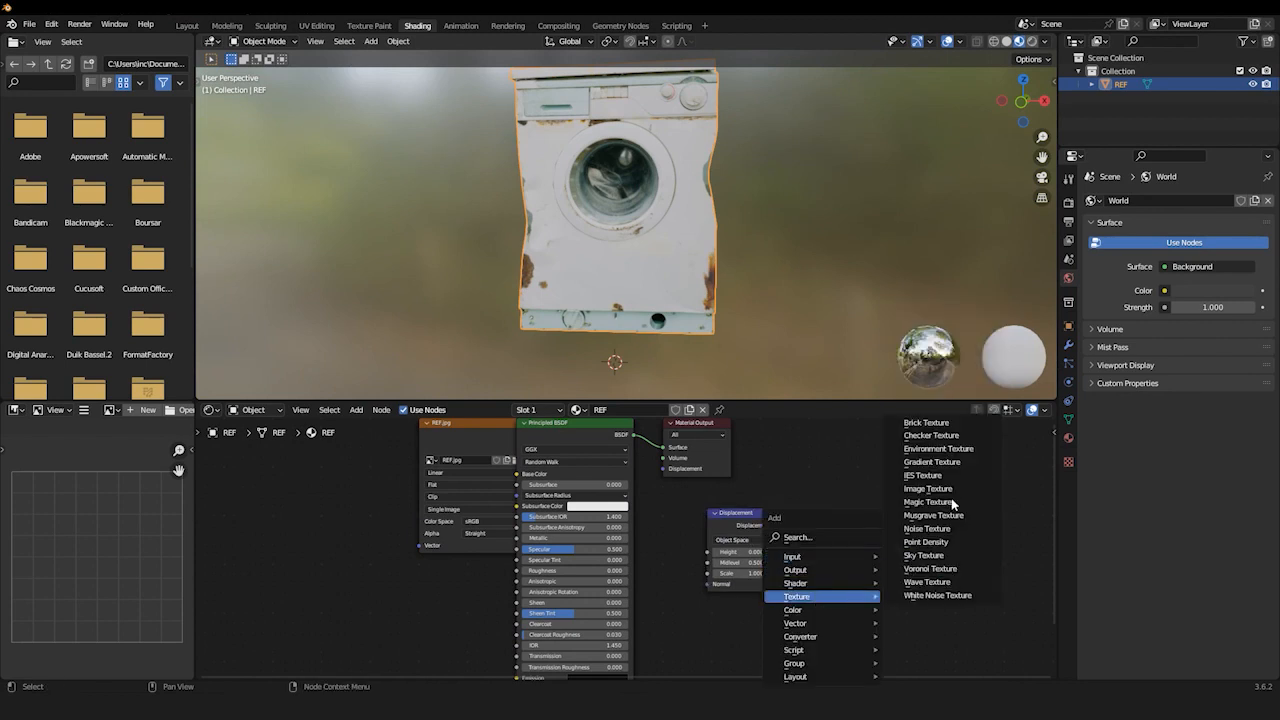
click(920, 492)
click(790, 585)
click(782, 595)
click(626, 265)
double_click(628, 267)
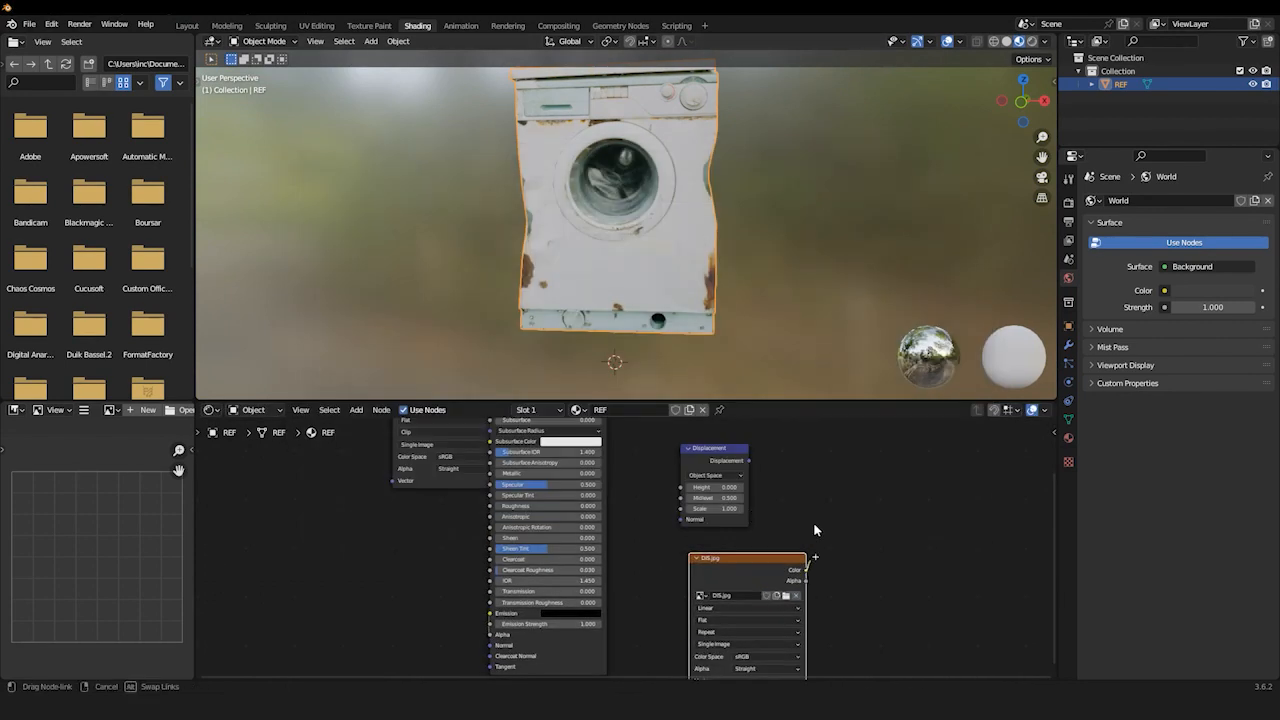
middle_drag(708, 469, 783, 520)
drag(825, 511, 709, 456)
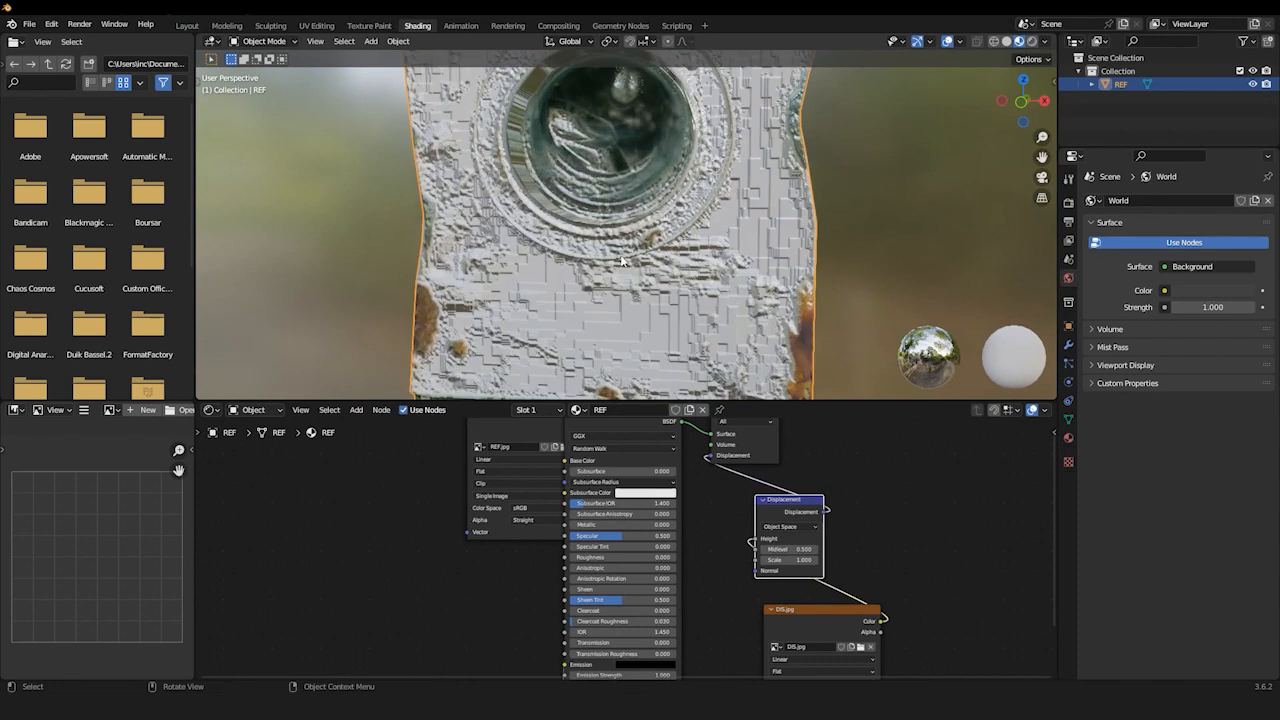
Set the Displacement node's midlevel to 0 and its scale to 0.02
drag(806, 549, 826, 549)
drag(808, 561, 728, 561)
click(764, 562)
click(814, 570)
click(815, 560)
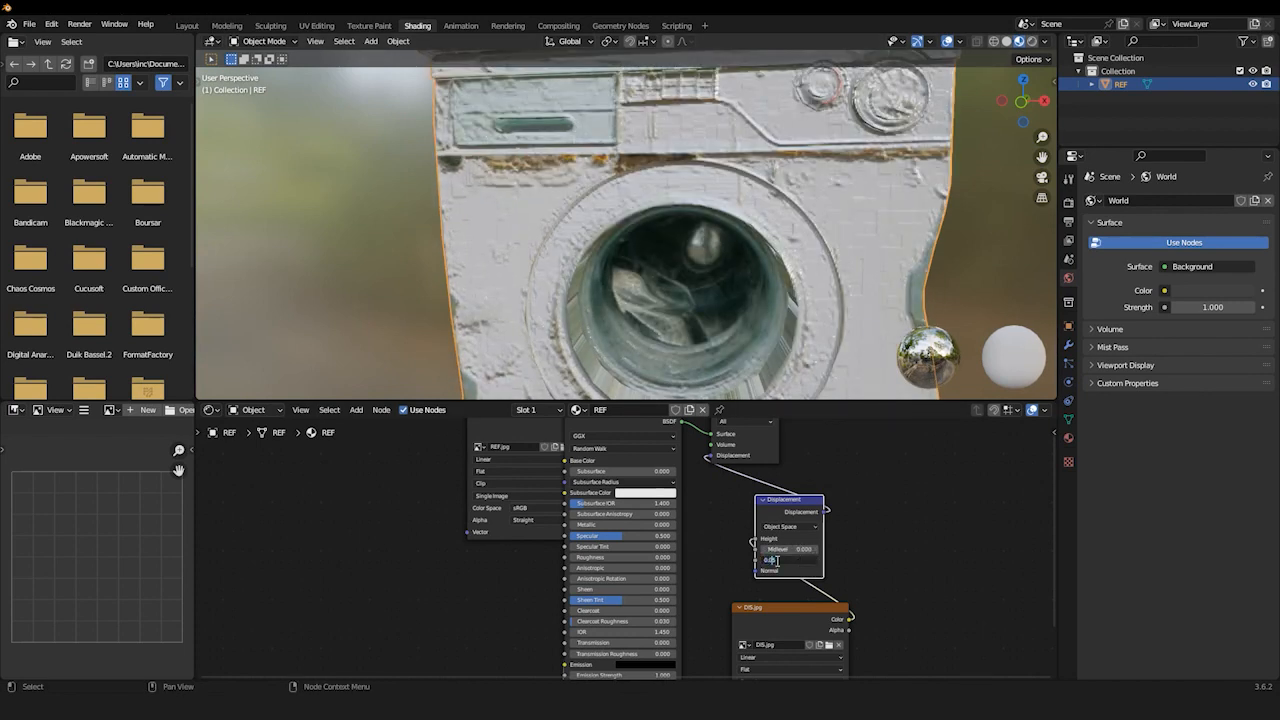
scroll(728, 208, down, 3)
shift+middle_drag(728, 208, 732, 154)
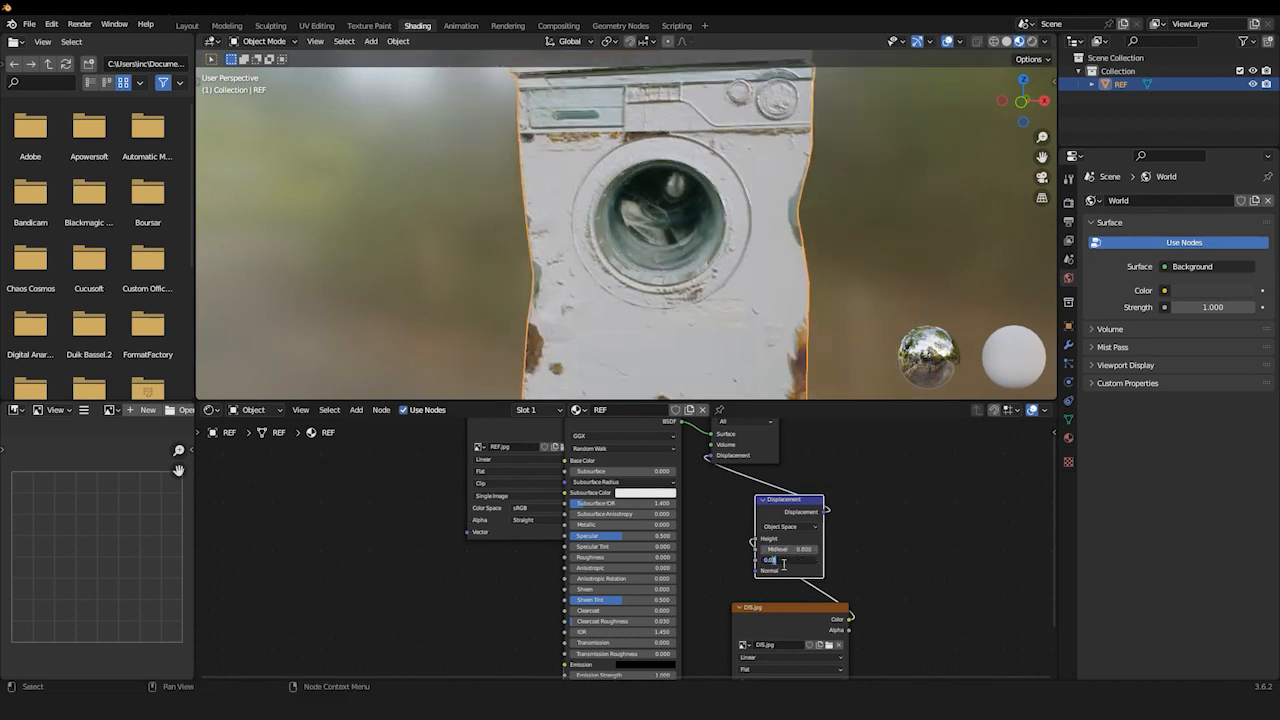
Set the Principled BSDF's subsurface IOR to 2.998, metallic 0.191, specular 0, specular tint 0.1, roughness 0.7 and anisotropic 0.436
mouse_move(572, 524)
mouse_down()
mouse_move(672, 524)
mouse_move(571, 525)
mouse_move(591, 525)
mouse_up()
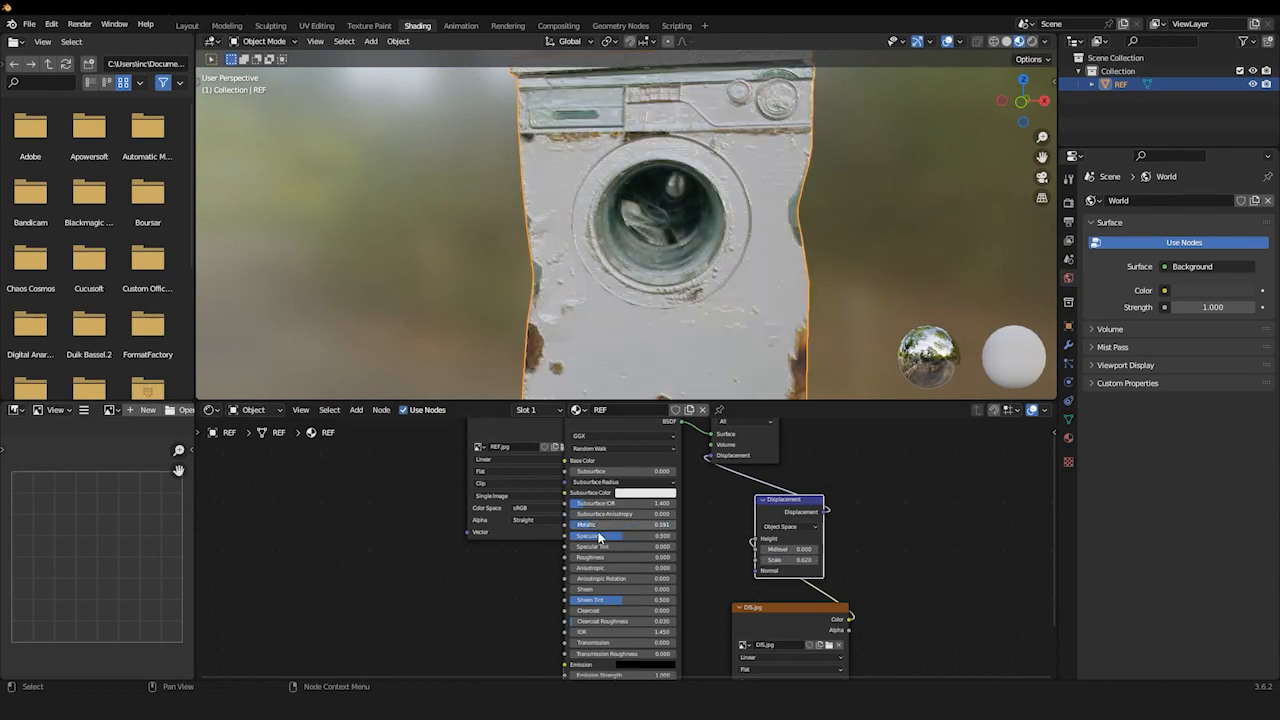
middle_drag(650, 300, 711, 308)
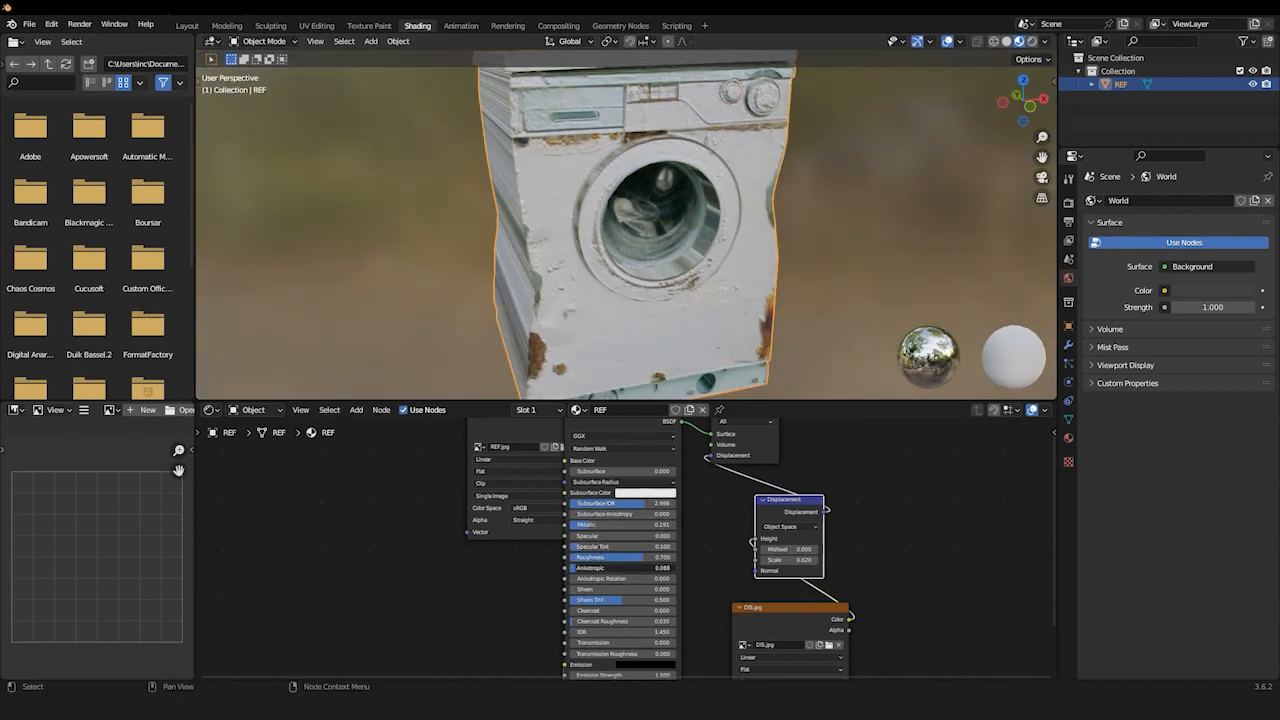
Return to the Layout workspace and save the file
click(187, 25)
scroll(600, 300, down, 4)
middle_drag(608, 302, 722, 332)
key(ctrl+s)
shift+middle_drag(542, 294, 560, 264)
scroll(547, 454, up, 8)
scroll(547, 454, down, 7)
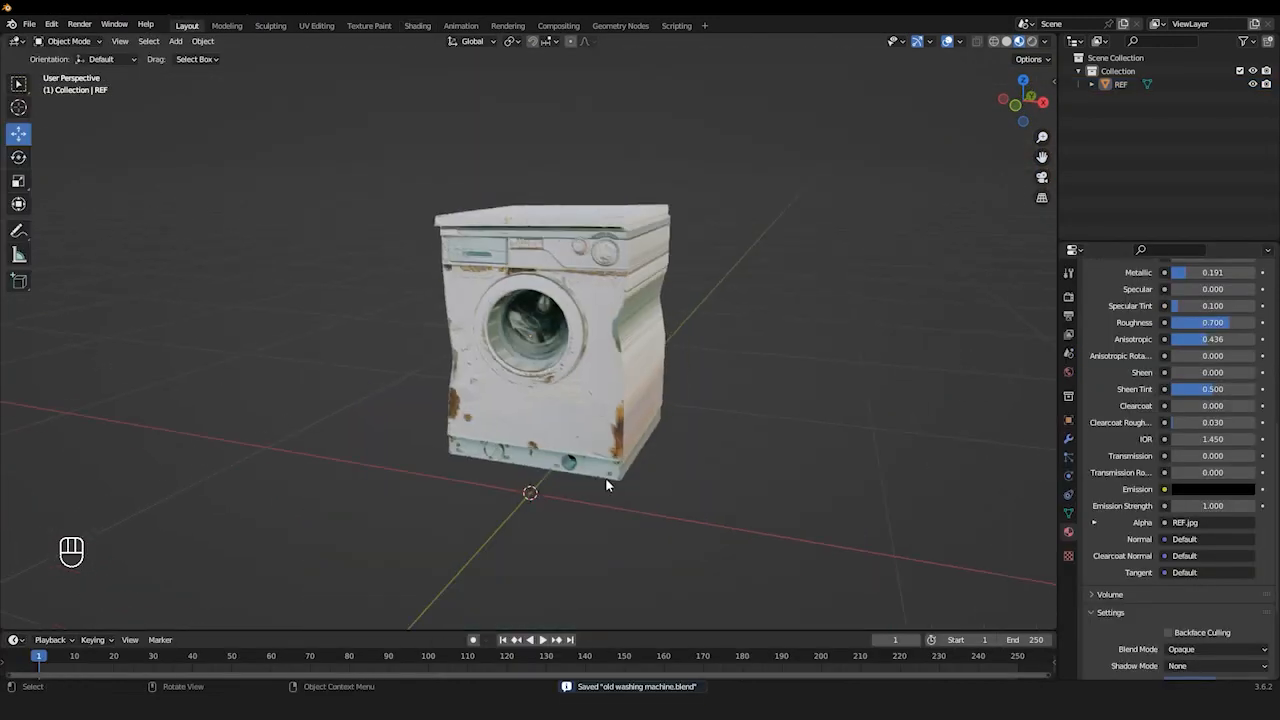
Select the washing machine's side faces in Edit Mode and add a second material slot to the object
middle_drag(605, 477, 551, 472)
key(Tab)
key(Tab)
middle_drag(653, 370, 600, 372)
key(Tab)
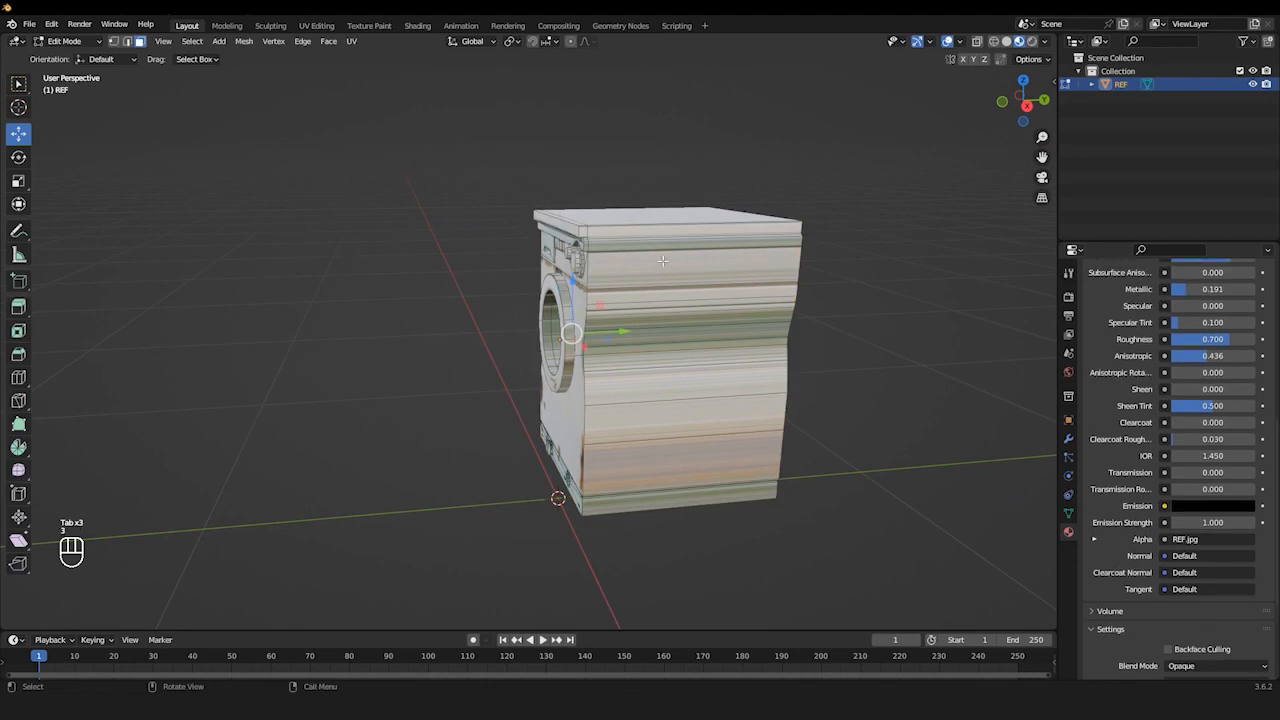
key(KP_3)
middle_drag(875, 452, 258, 230)
scroll(1197, 351, up, 6)
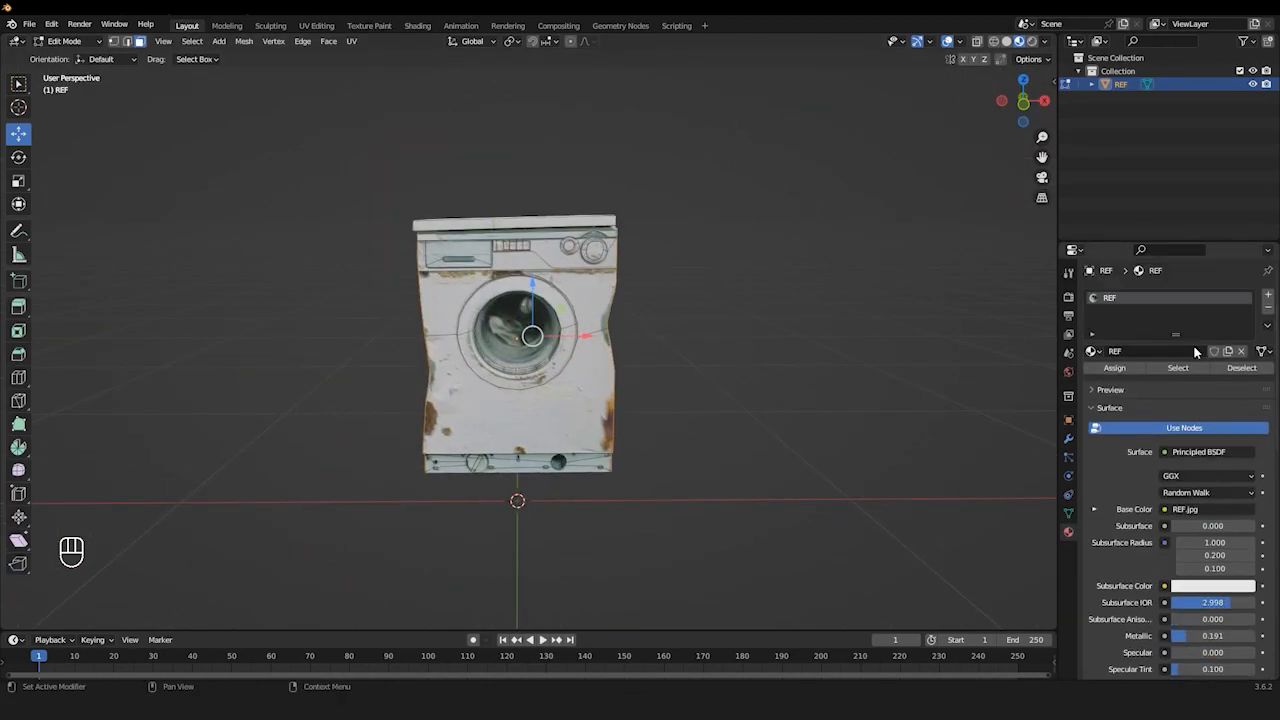
click(1267, 295)
middle_drag(672, 420, 657, 489)
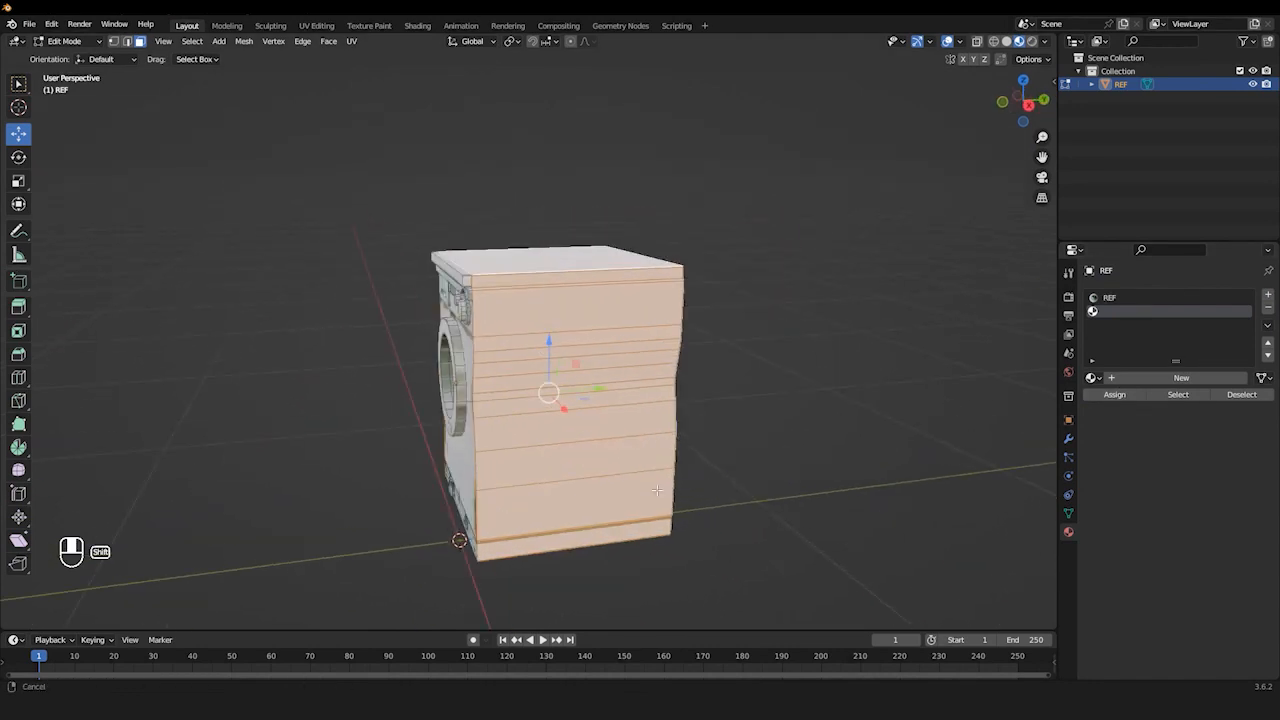
Assign a new material to the side faces and sample its base color from the machine's white front panel
click(1155, 379)
click(1124, 391)
middle_drag(720, 420, 790, 422)
scroll(790, 422, up, 2)
click(1212, 536)
click(1242, 474)
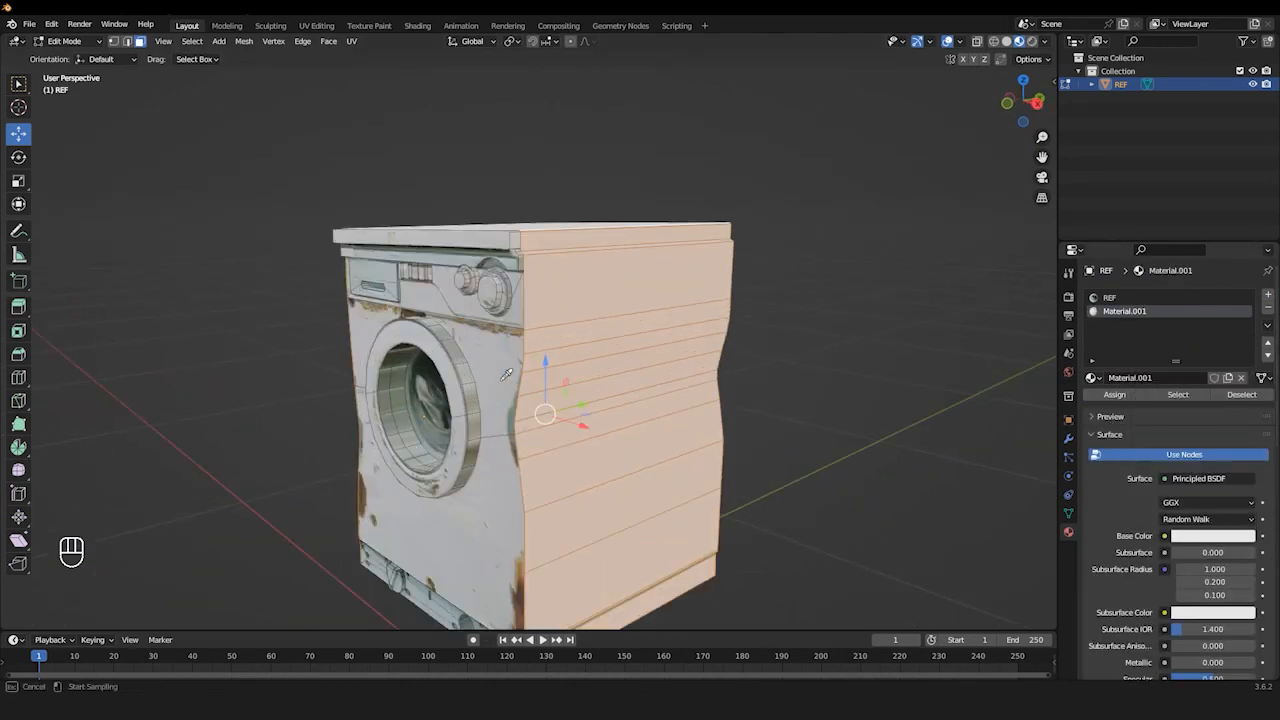
click(501, 380)
Leave Edit Mode, deselect the washing machine and save the file
key(Tab)
click(554, 159)
scroll(569, 421, down, 4)
middle_drag(440, 440, 630, 337)
key(ctrl+s)
Add a plane to the scene and scale it up into a large floor
key(shift+a)
mouse_move(617, 401)
click(679, 408)
key(s)
click(760, 411)
middle_drag(530, 375, 520, 302)
scroll(540, 330, up, 4)
Position the floor plane beneath the washing machine in front view
click(557, 344)
key(KP_1)
key(g)
key(Return)
middle_drag(559, 236, 628, 365)
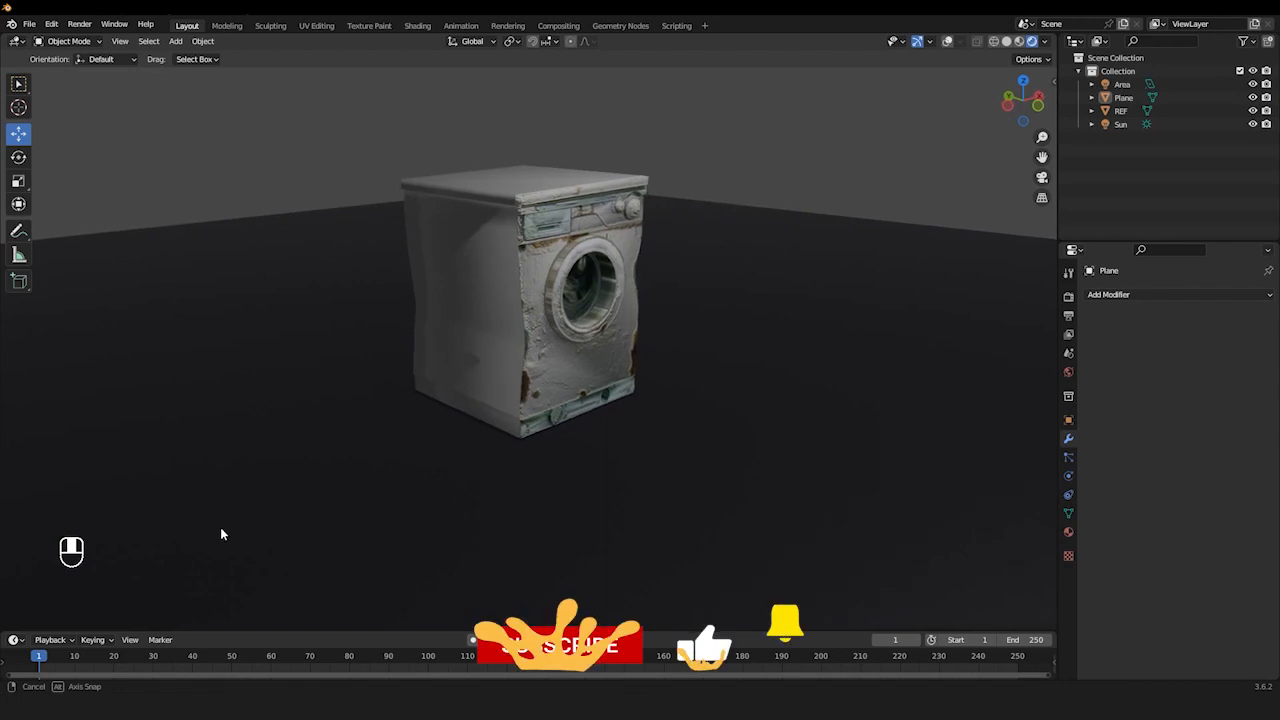
middle_drag(222, 535, 1029, 526)
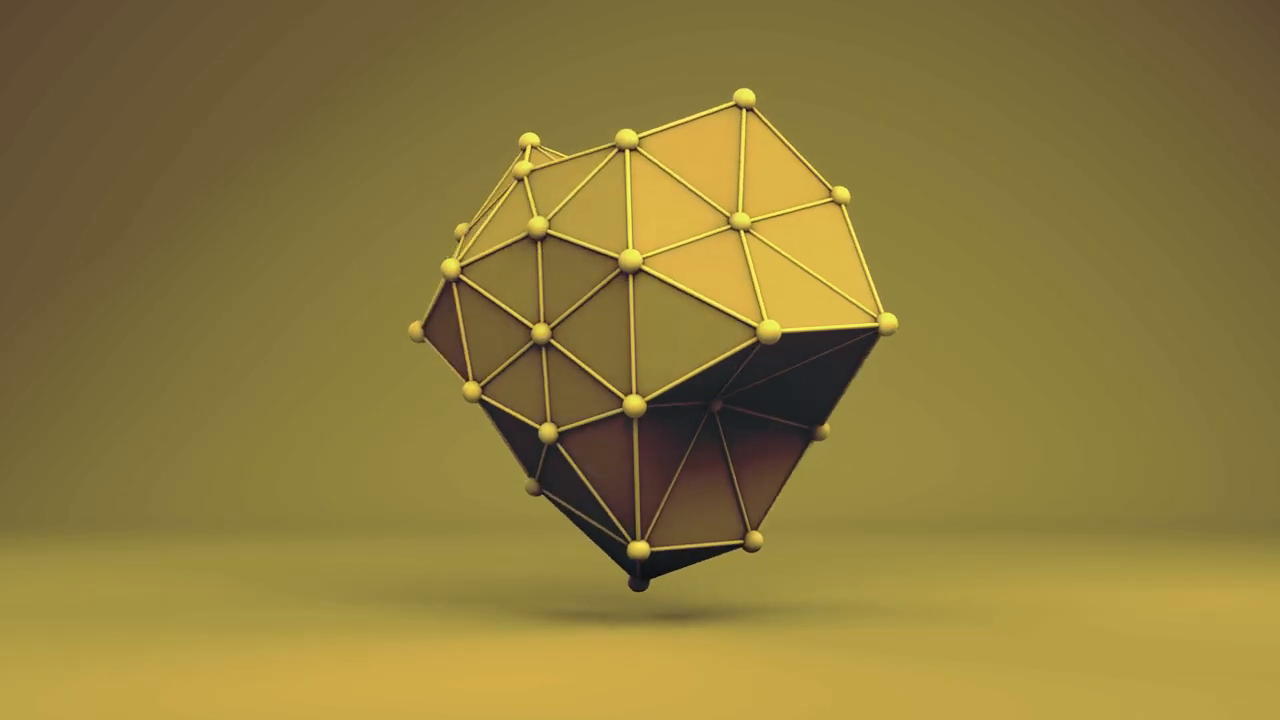